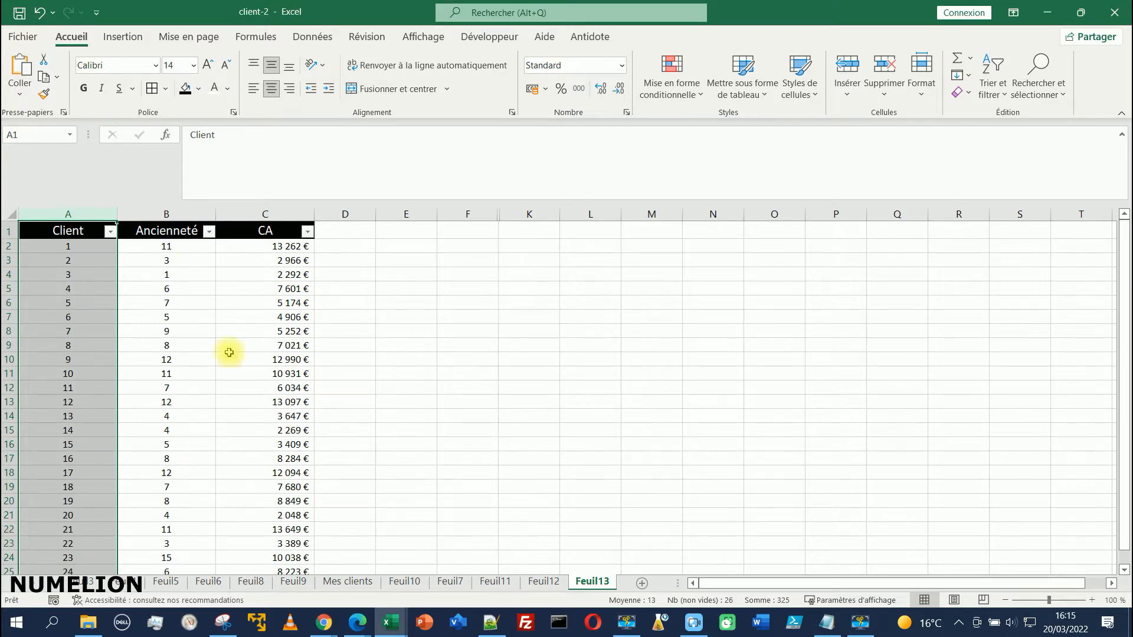
{"action": "left_click", "coordinate": [185, 211]}
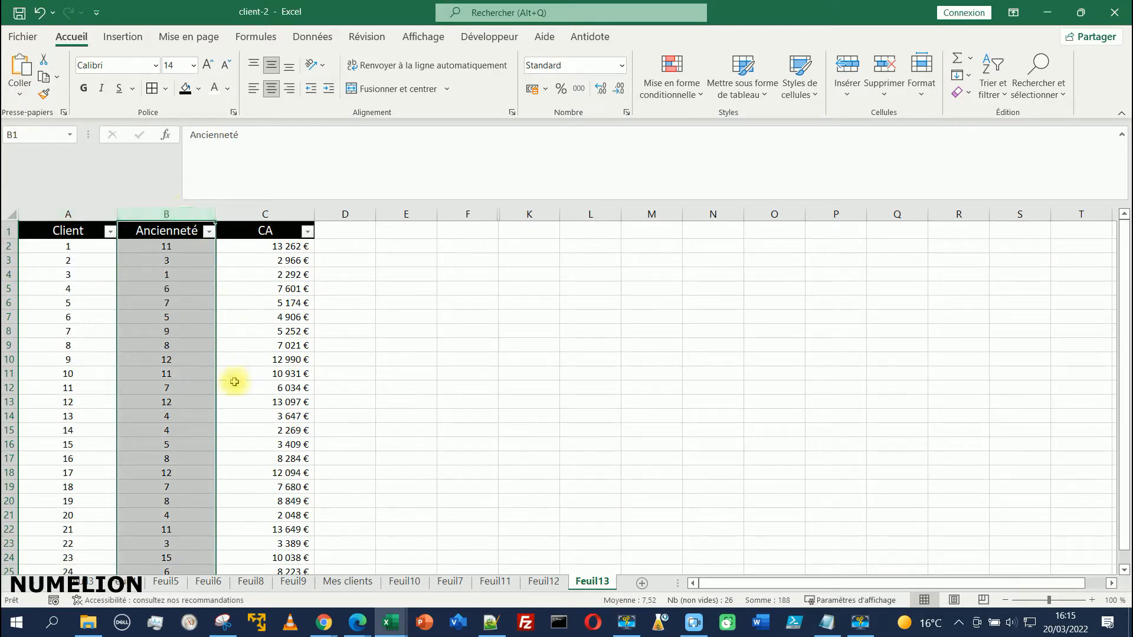
{"action": "left_click", "coordinate": [252, 211]}
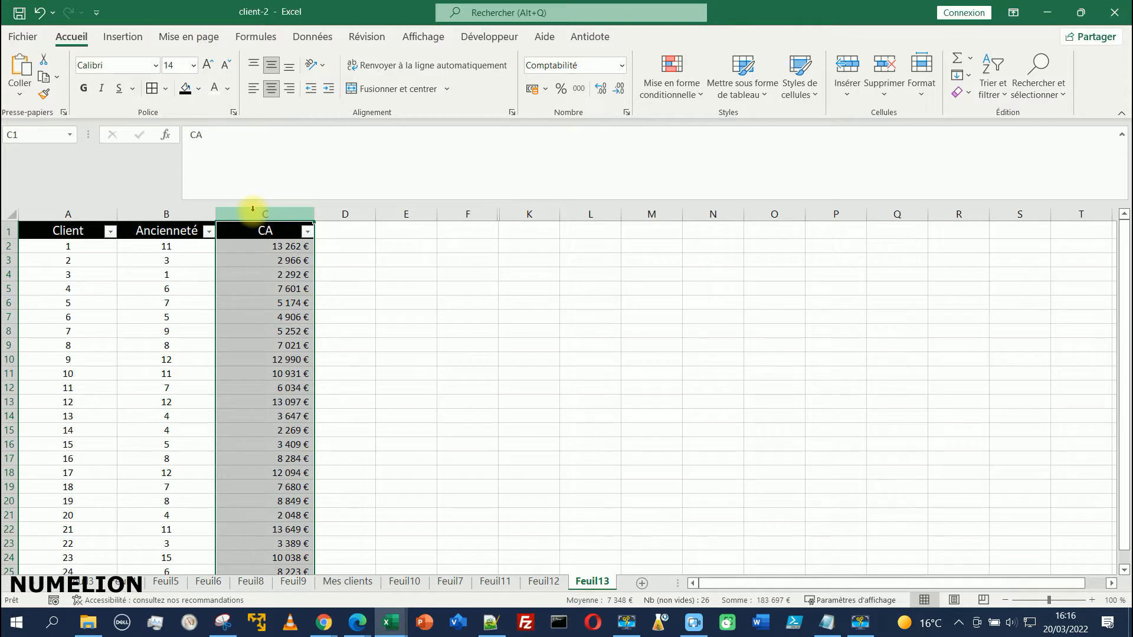
{"action": "left_click", "coordinate": [388, 259]}
Insert a scatter chart of the Ancienneté and CA columns, and place it enlarged beside the table
{"action": "left_click_drag", "start_coordinate": [143, 211], "coordinate": [272, 216]}
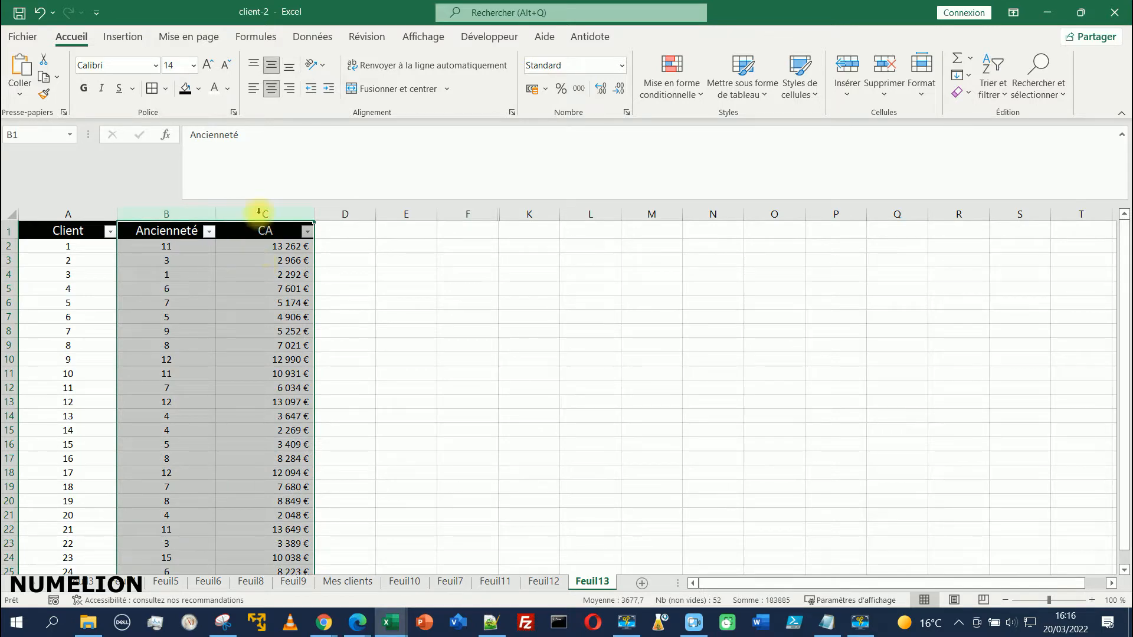
{"action": "left_click", "coordinate": [123, 38]}
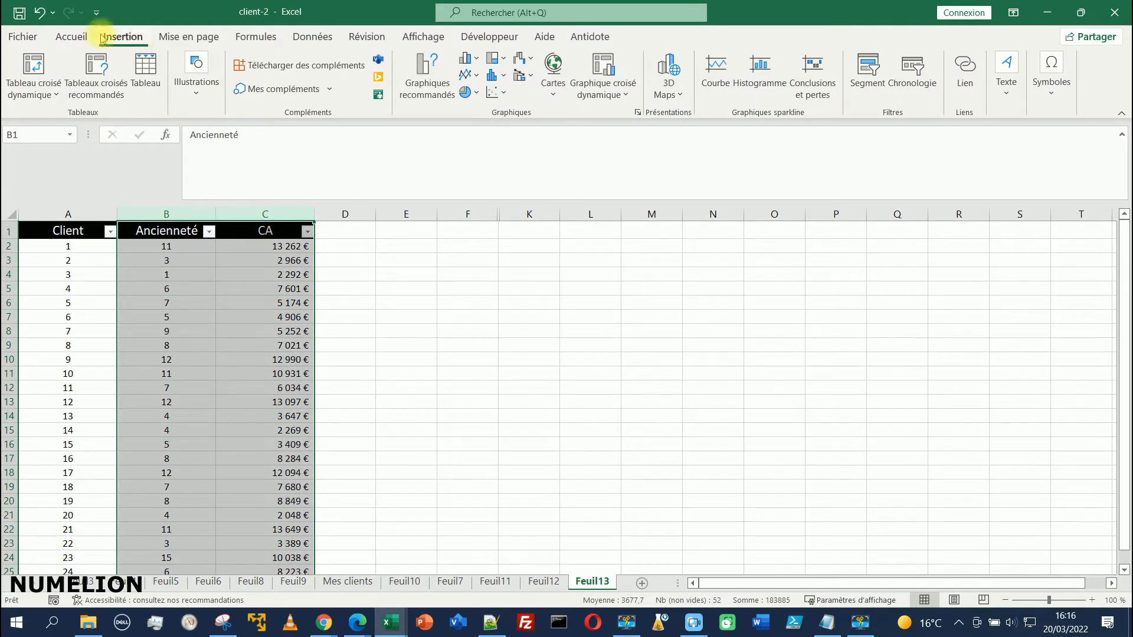
{"action": "left_click", "coordinate": [494, 92]}
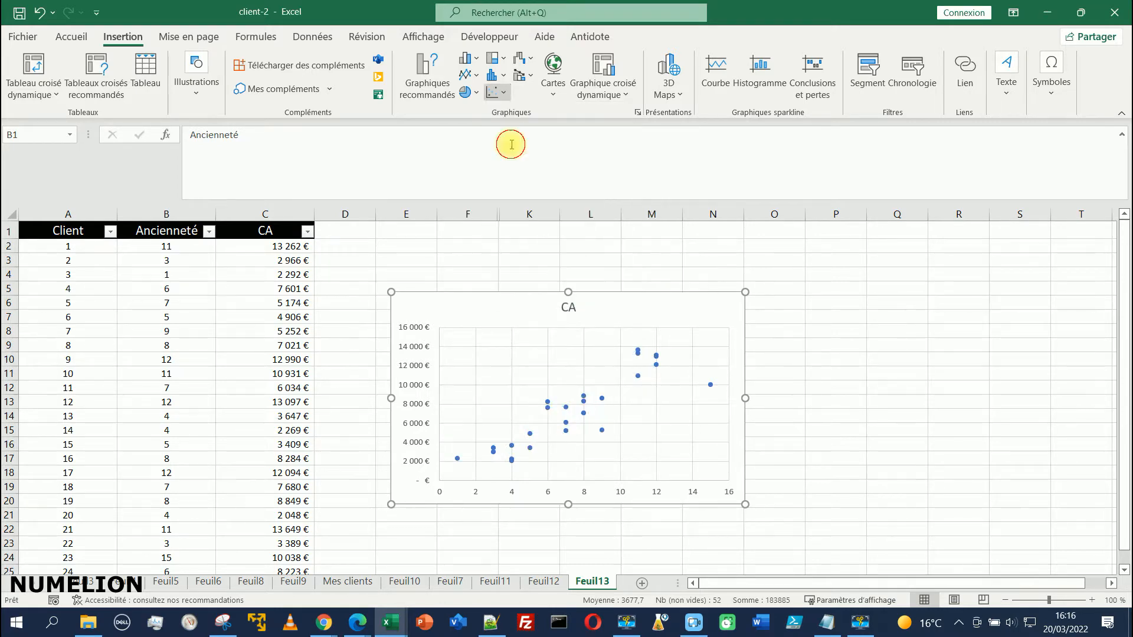
{"action": "left_click", "coordinate": [508, 146]}
{"action": "left_click_drag", "start_coordinate": [631, 300], "coordinate": [598, 260]}
{"action": "left_click_drag", "start_coordinate": [715, 464], "coordinate": [780, 513]}
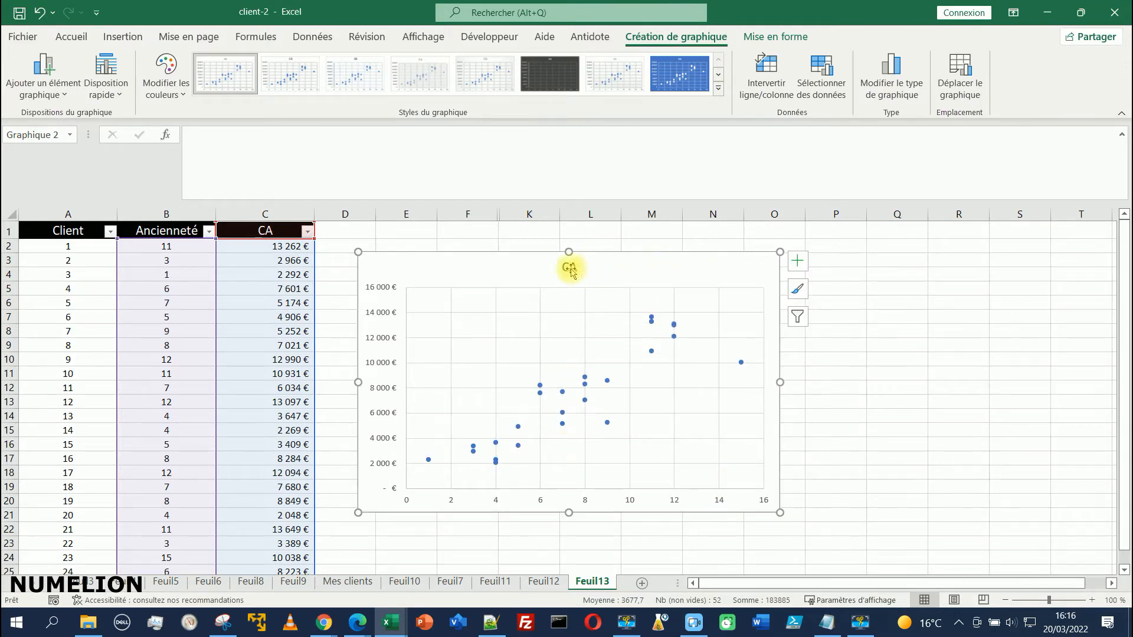
Review the chart's available styles, colours, quick layouts and elements, its horizontal axis formatting and its data source
{"action": "left_click", "coordinate": [720, 88]}
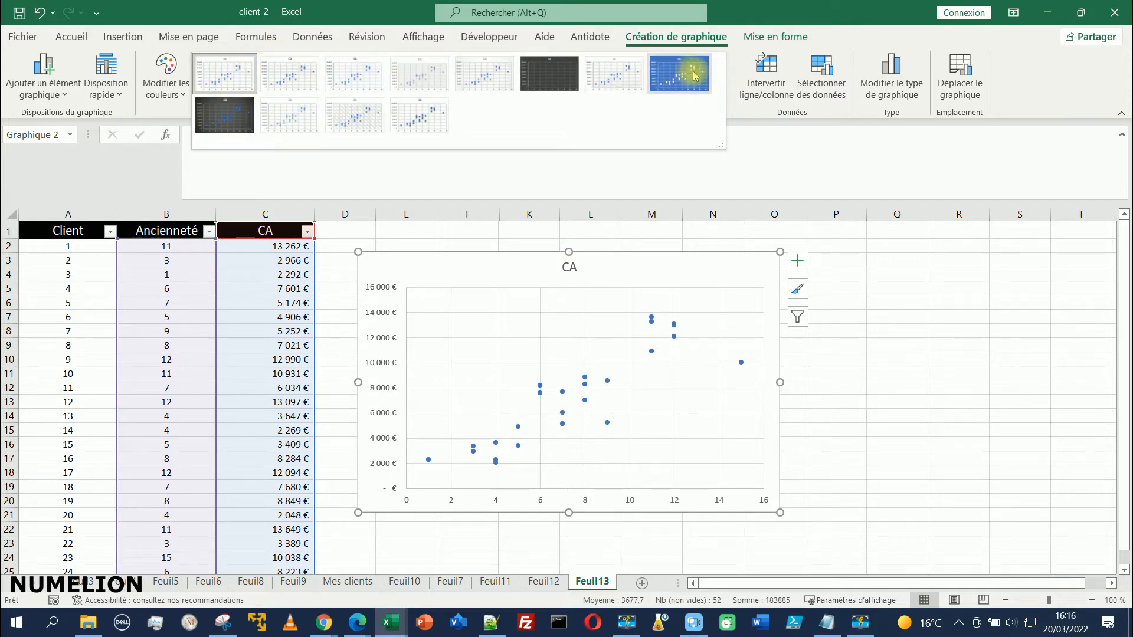
{"action": "left_click", "coordinate": [166, 105]}
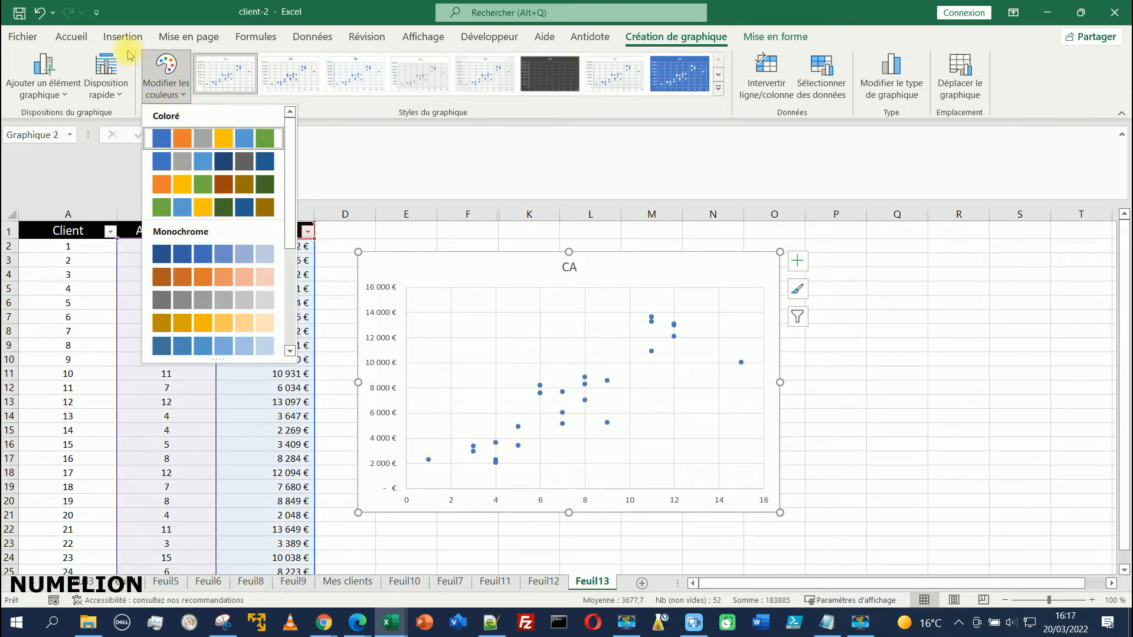
{"action": "left_click", "coordinate": [112, 93]}
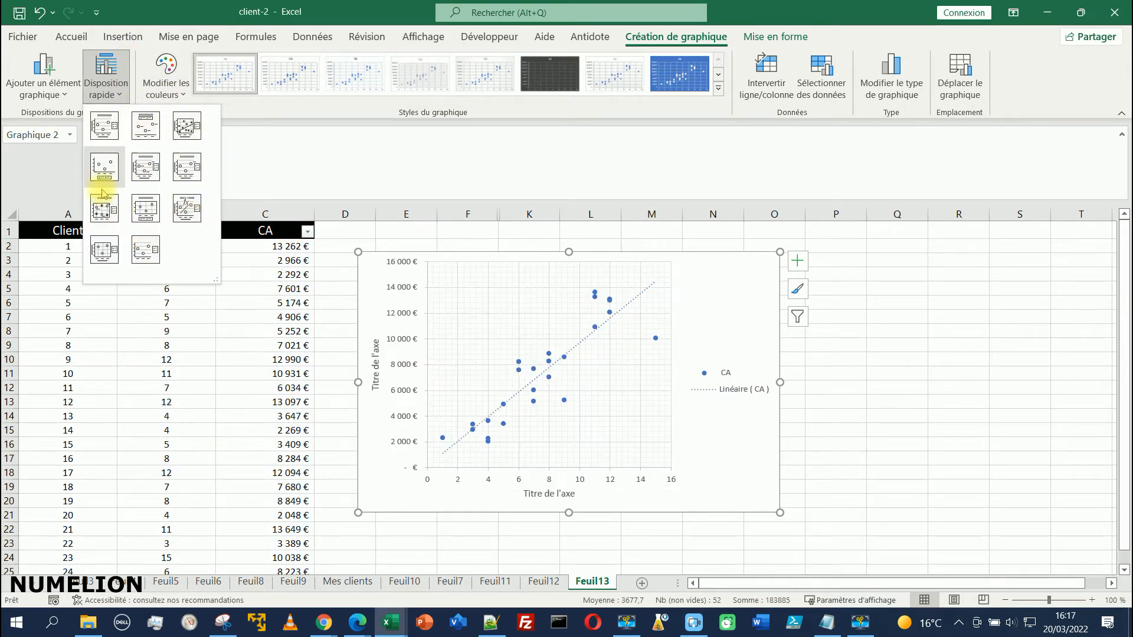
{"action": "left_click", "coordinate": [62, 94]}
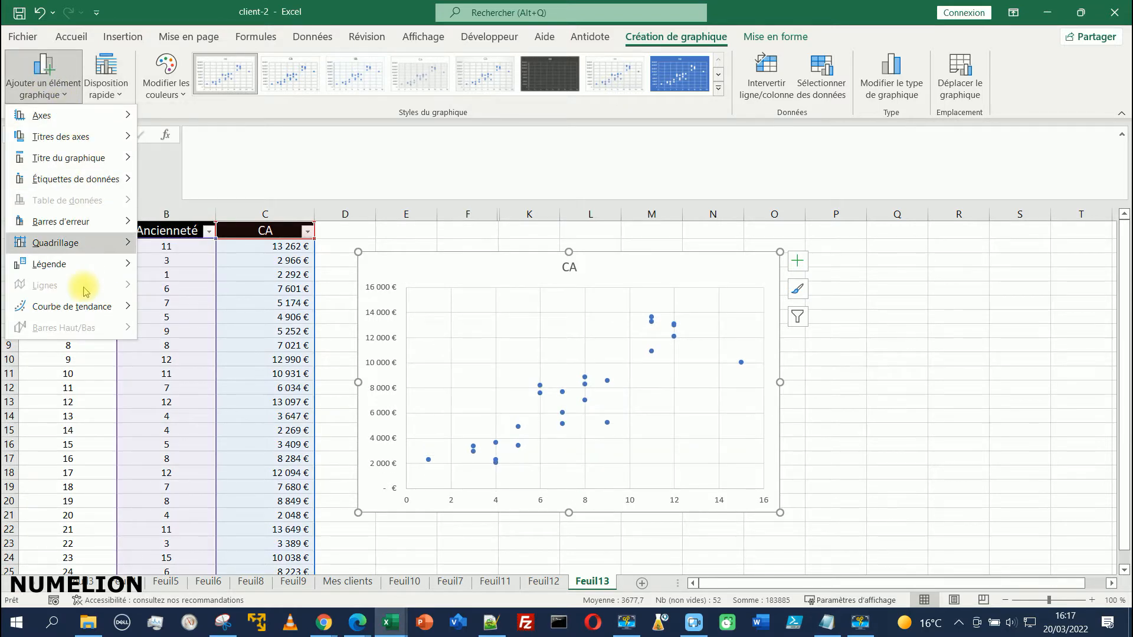
{"action": "left_click", "coordinate": [242, 112]}
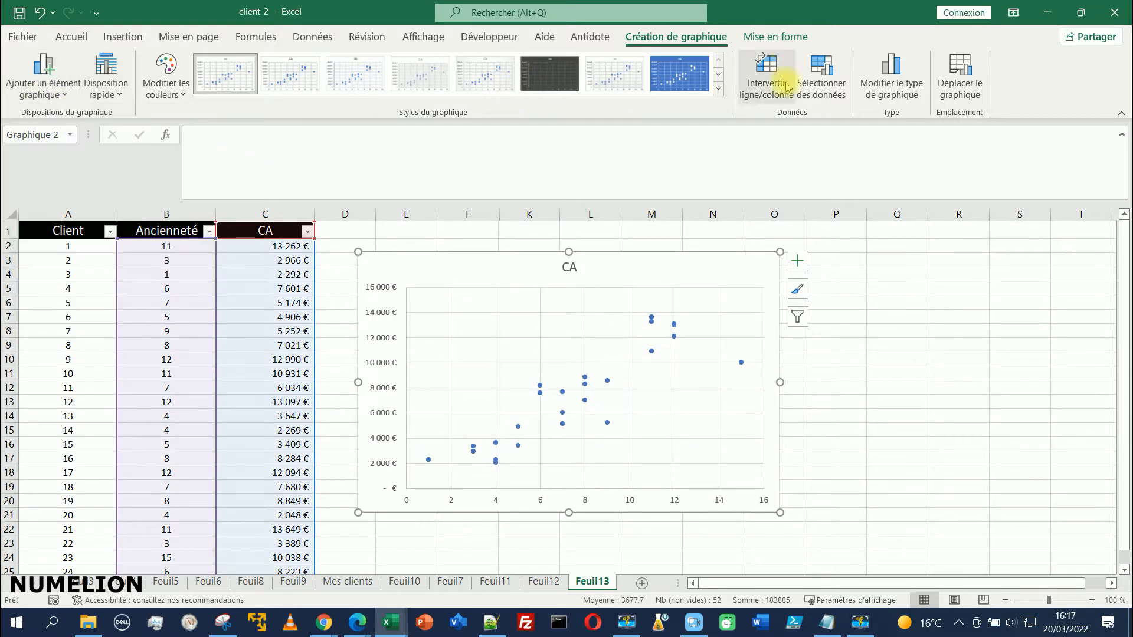
{"action": "double_click", "coordinate": [590, 499]}
{"action": "left_click", "coordinate": [586, 502]}
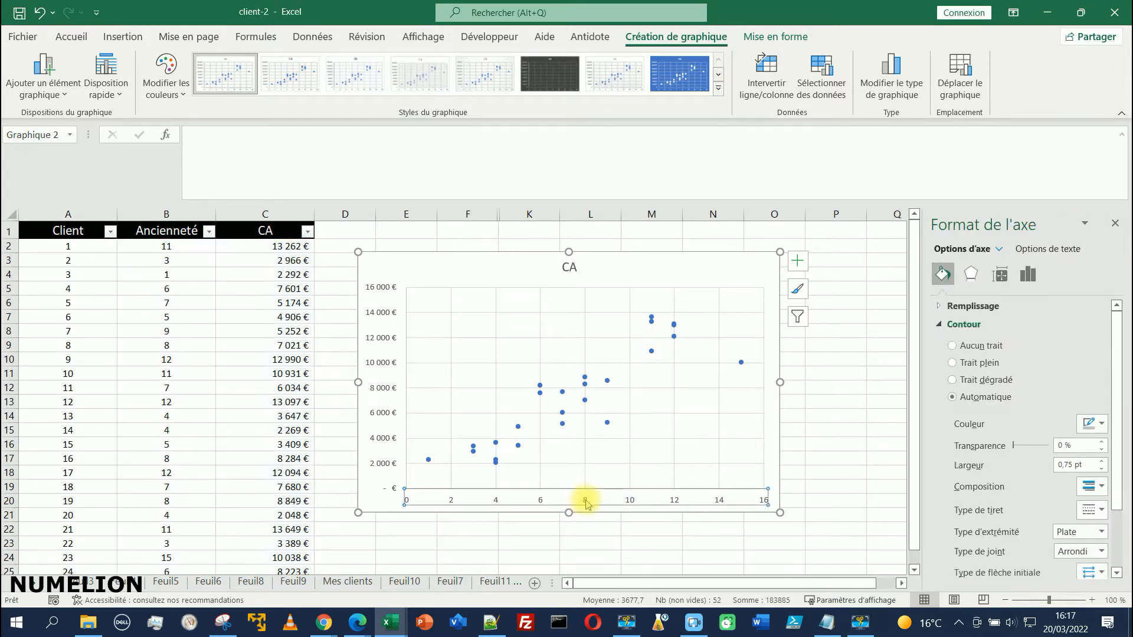
{"action": "left_click", "coordinate": [822, 85]}
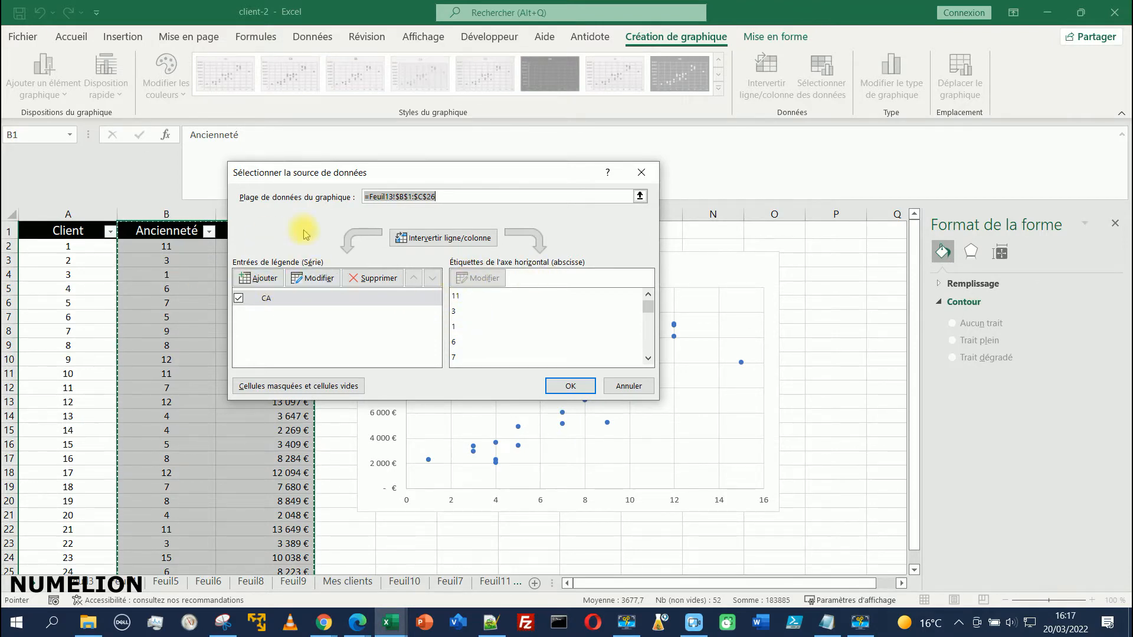
{"action": "left_click", "coordinate": [626, 386]}
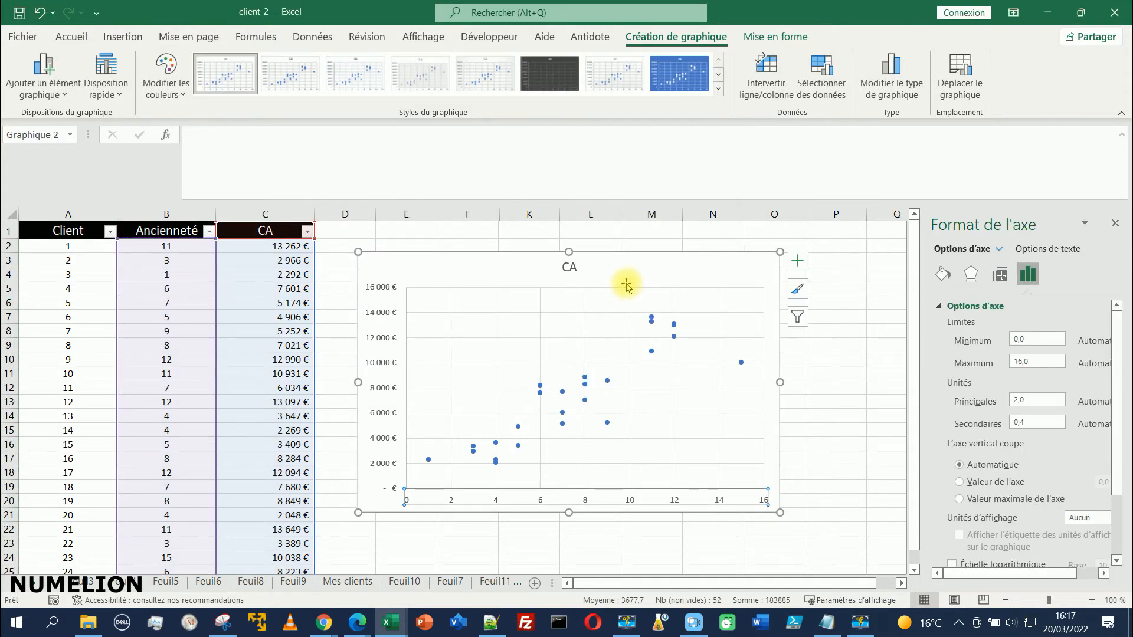
Change the chart title to "Chiffre d'affaires selon ancienneté"
{"action": "left_click", "coordinate": [570, 269]}
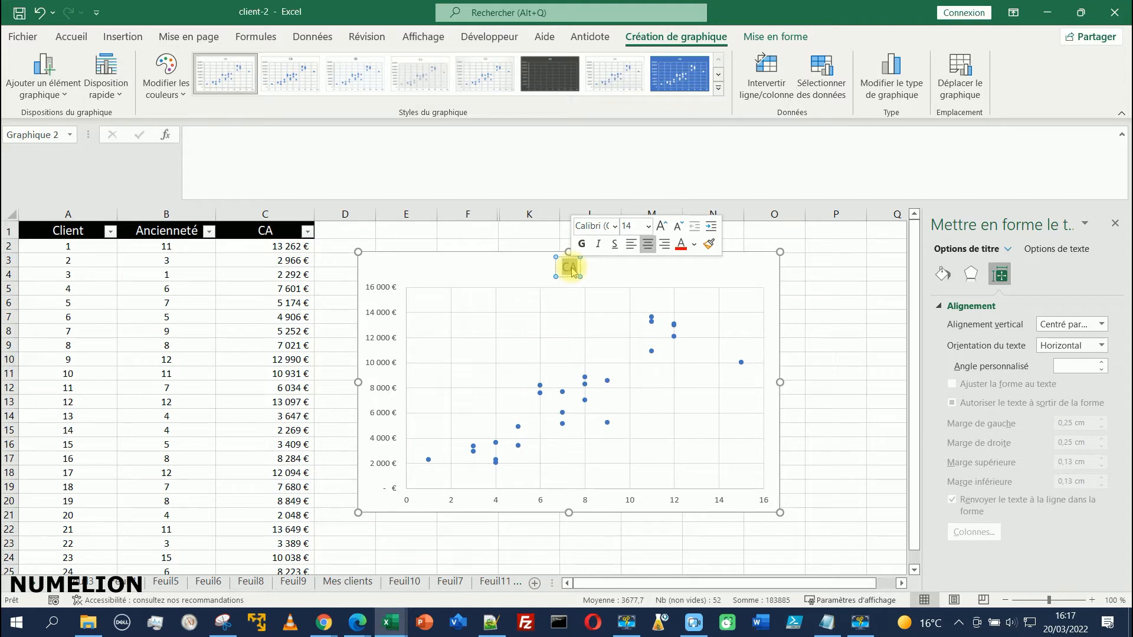
{"action": "type", "text": "Chiffre d'"}
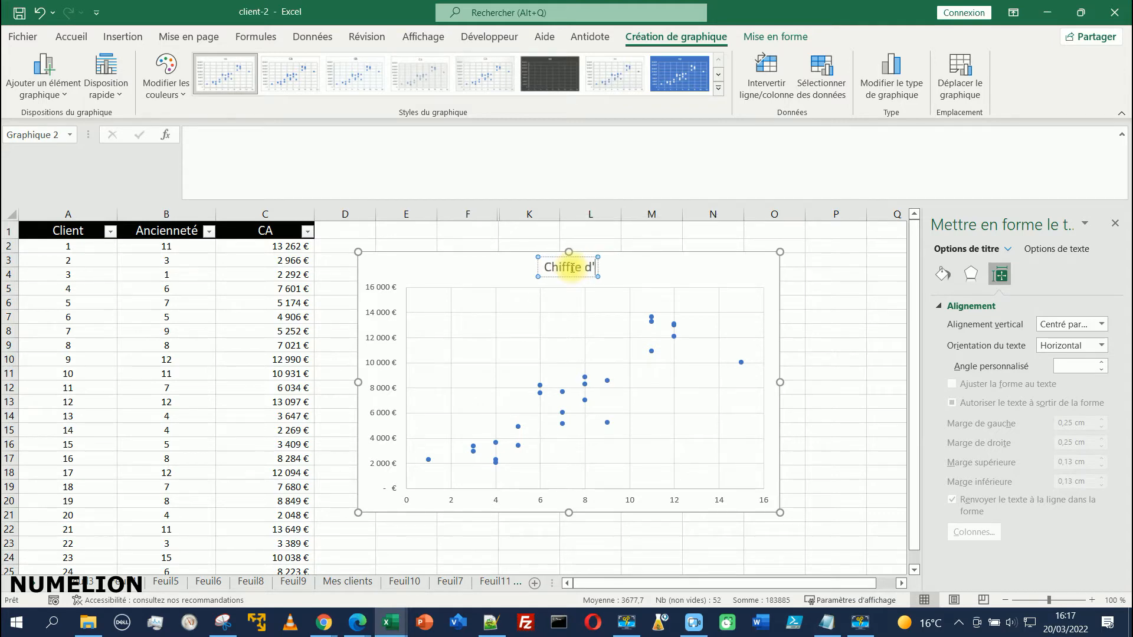
{"action": "type", "text": "affaires selon ancienneté"}
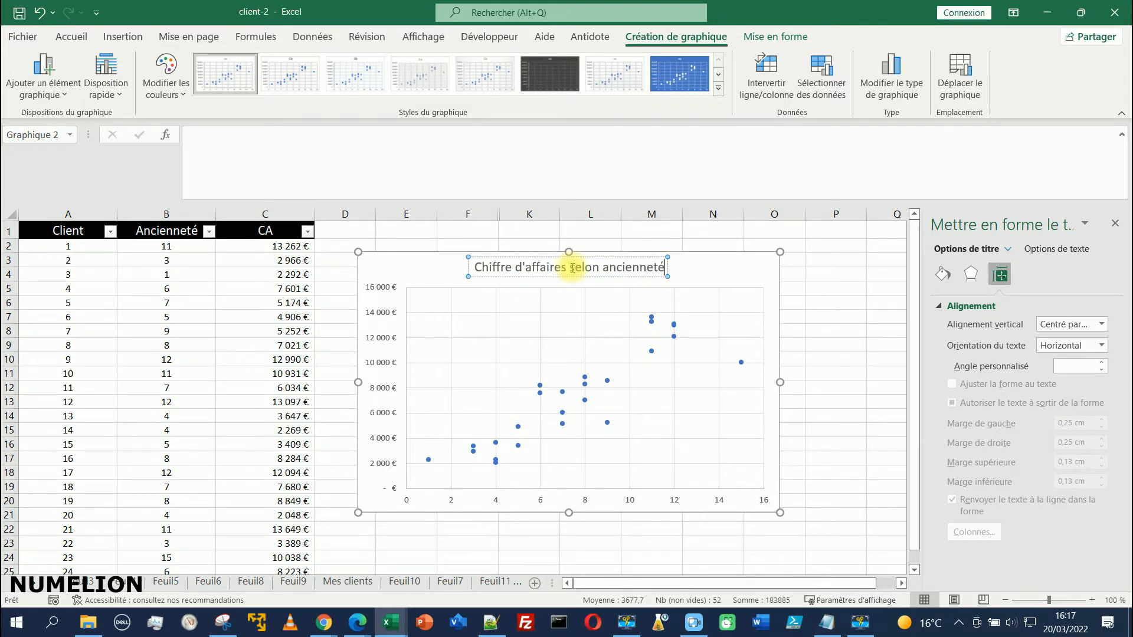
{"action": "left_click", "coordinate": [527, 517]}
Examine the horizontal axis formatting options, including alignment, limits, units, label position and number format
{"action": "left_click", "coordinate": [495, 502]}
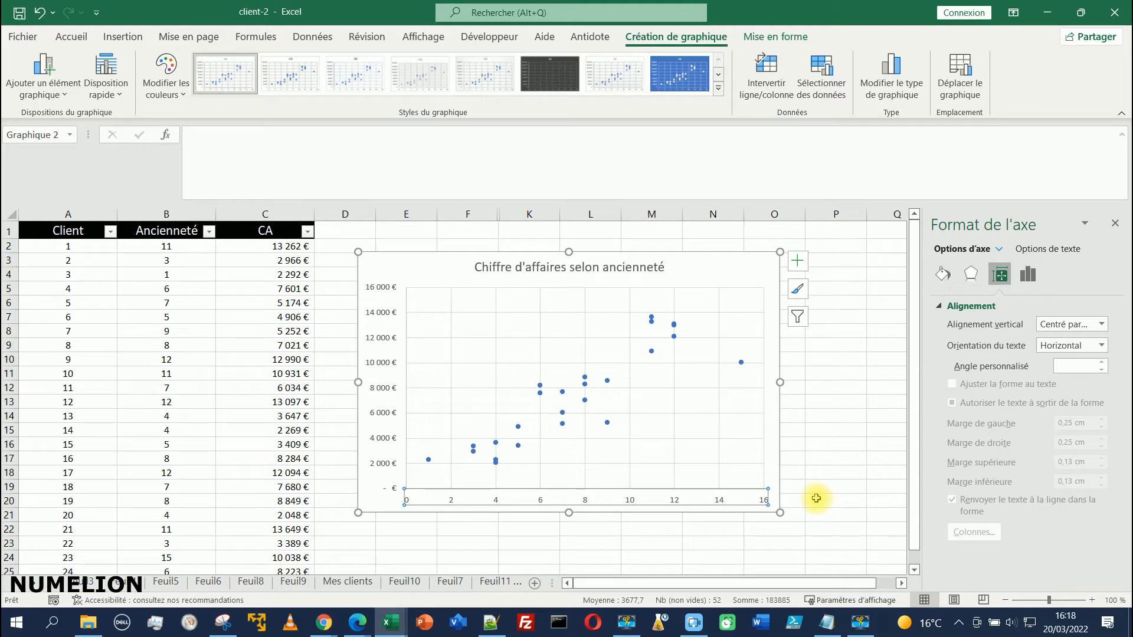
{"action": "left_click", "coordinate": [681, 501]}
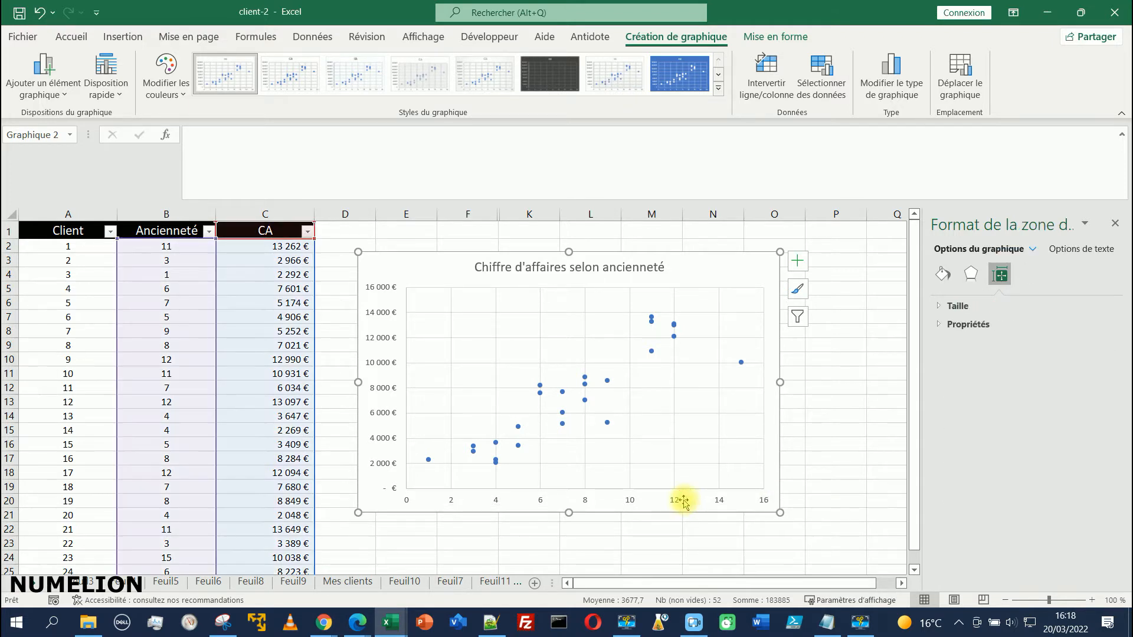
{"action": "left_click", "coordinate": [680, 501]}
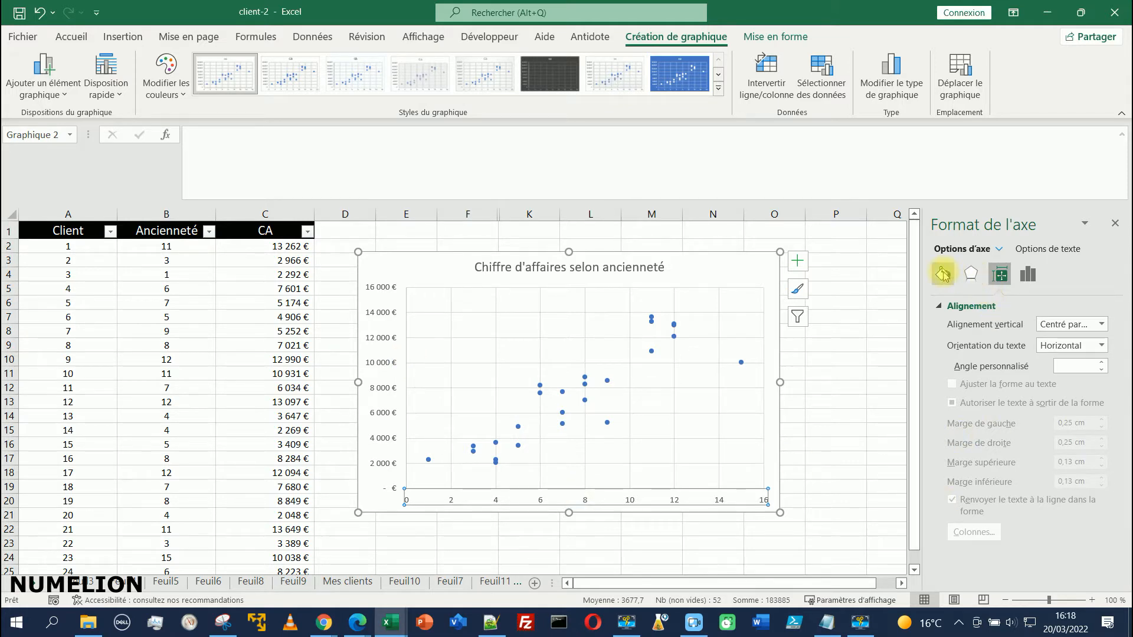
{"action": "left_click", "coordinate": [975, 275]}
{"action": "left_click", "coordinate": [1001, 275]}
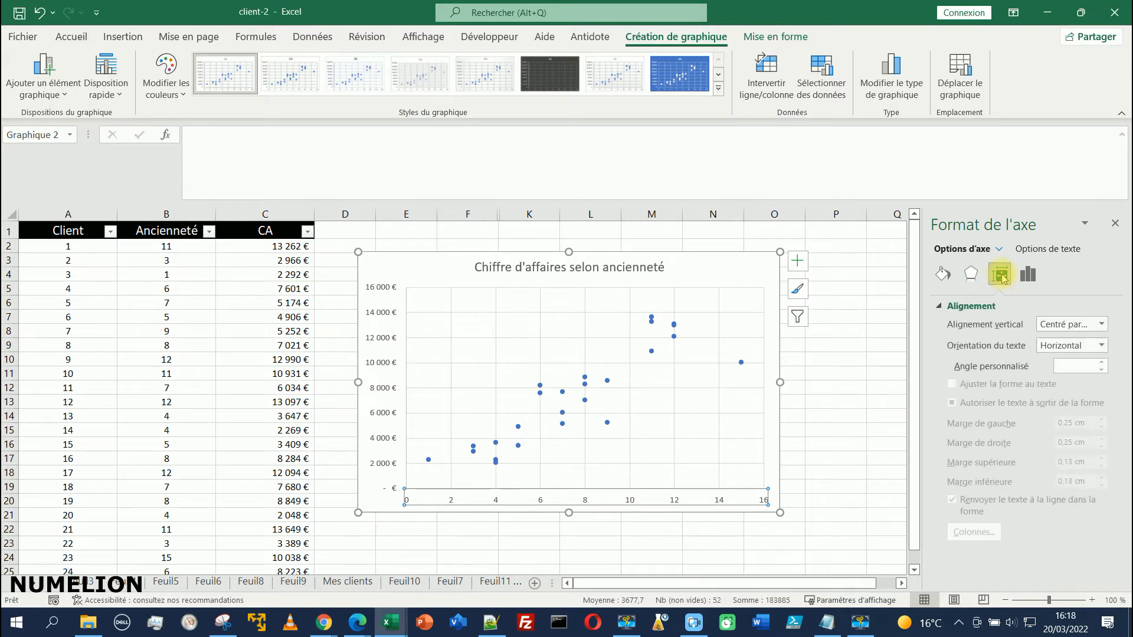
{"action": "left_click", "coordinate": [1027, 275]}
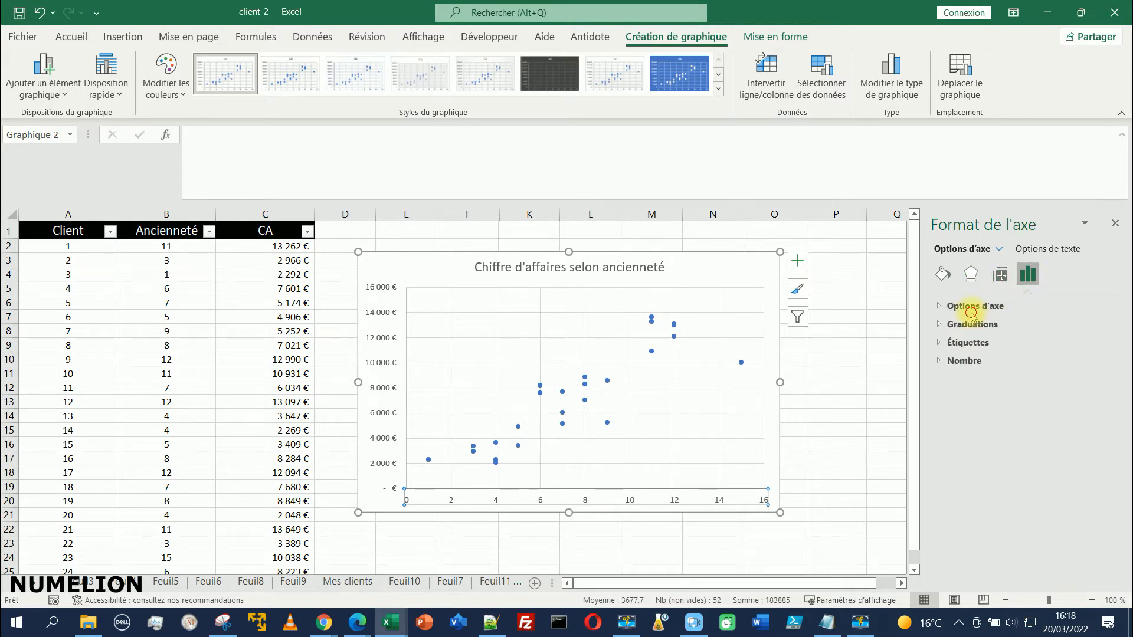
{"action": "left_click", "coordinate": [1030, 277]}
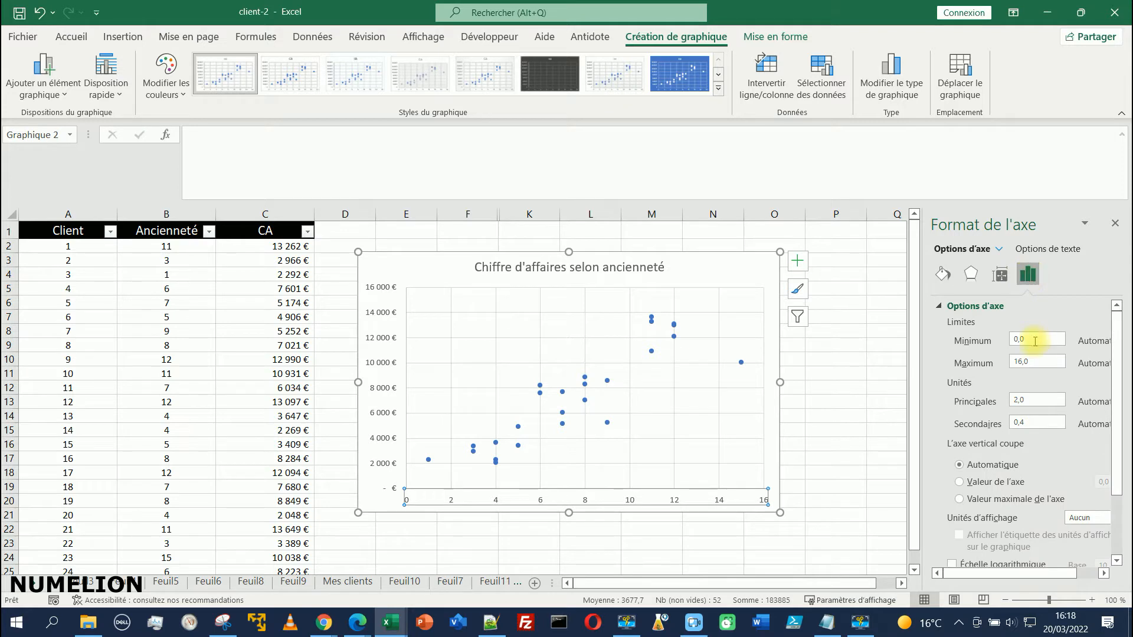
{"action": "left_click", "coordinate": [1030, 360]}
{"action": "scroll", "coordinate": [1053, 394], "scroll_direction": "down", "scroll_amount": 3}
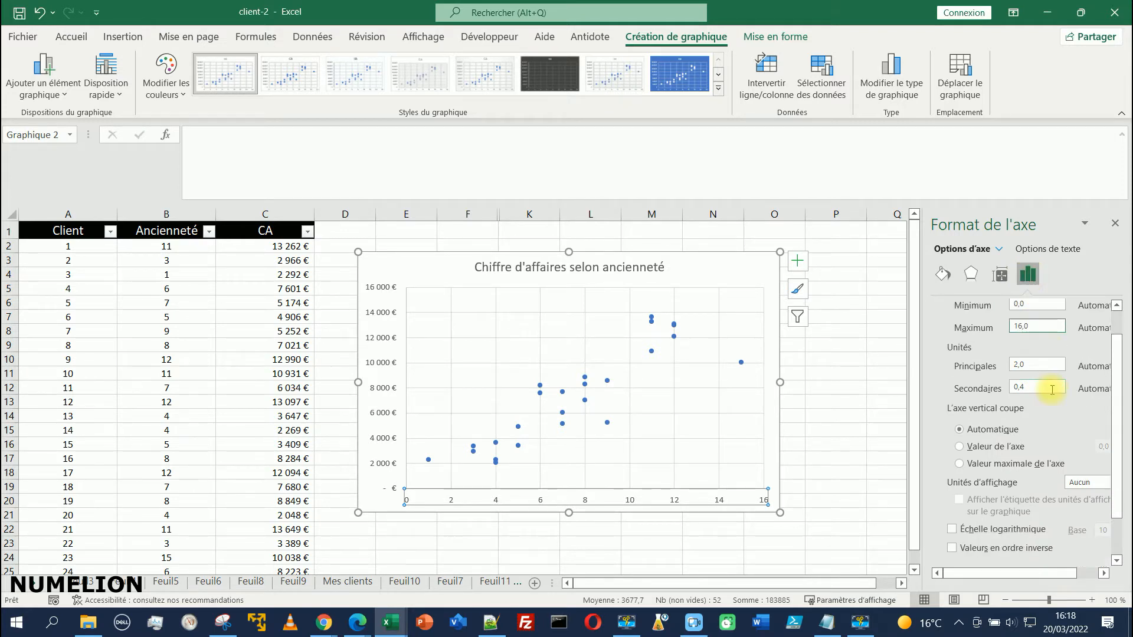
{"action": "left_click", "coordinate": [973, 541]}
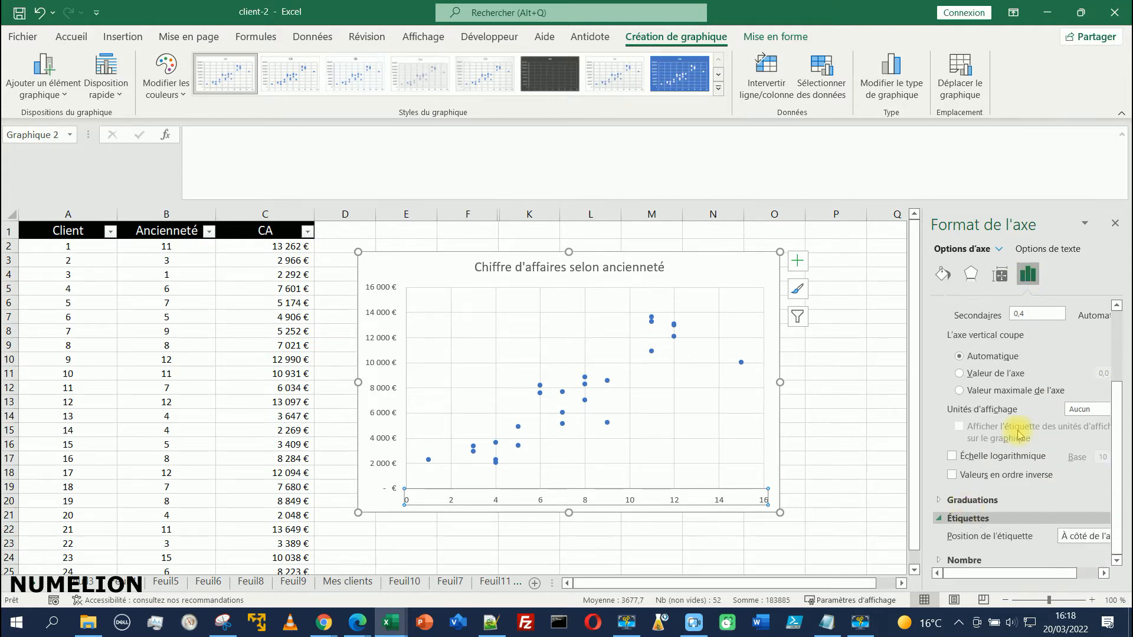
{"action": "left_click", "coordinate": [1049, 543]}
{"action": "left_click", "coordinate": [944, 556]}
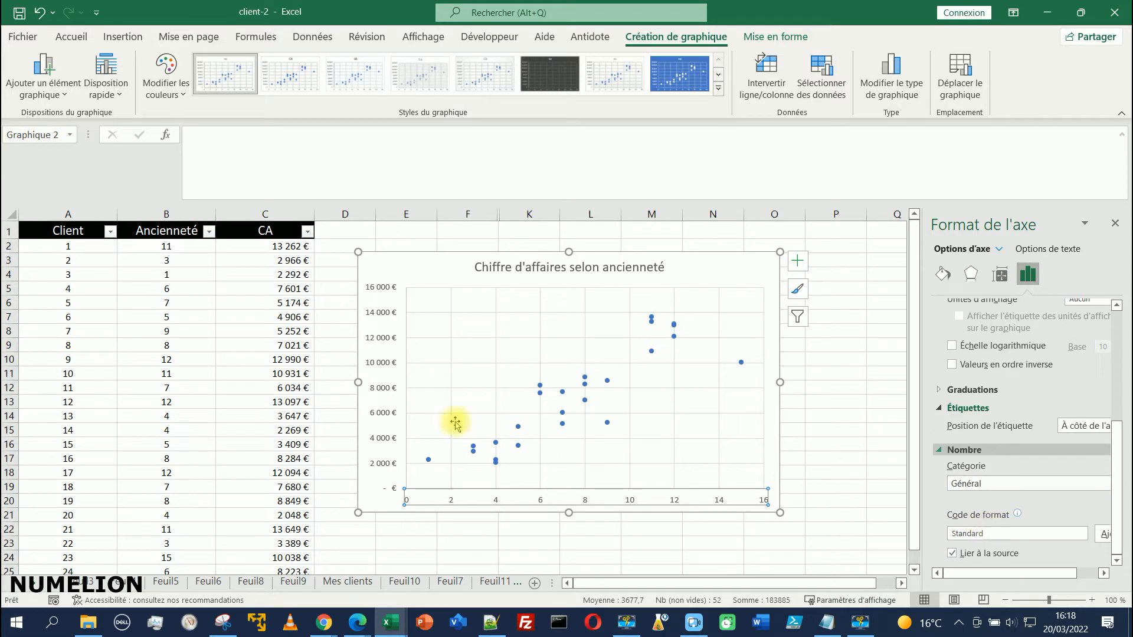
Unlink the vertical axis number format from the source and set its category to Nombre
{"action": "left_click", "coordinate": [372, 342]}
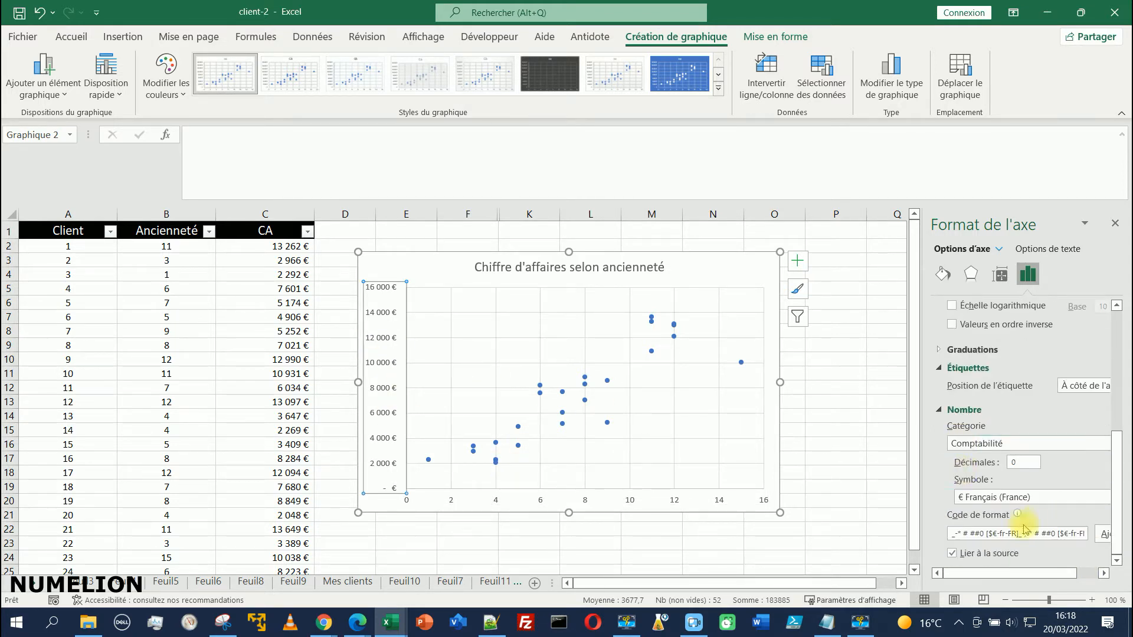
{"action": "left_click", "coordinate": [970, 553]}
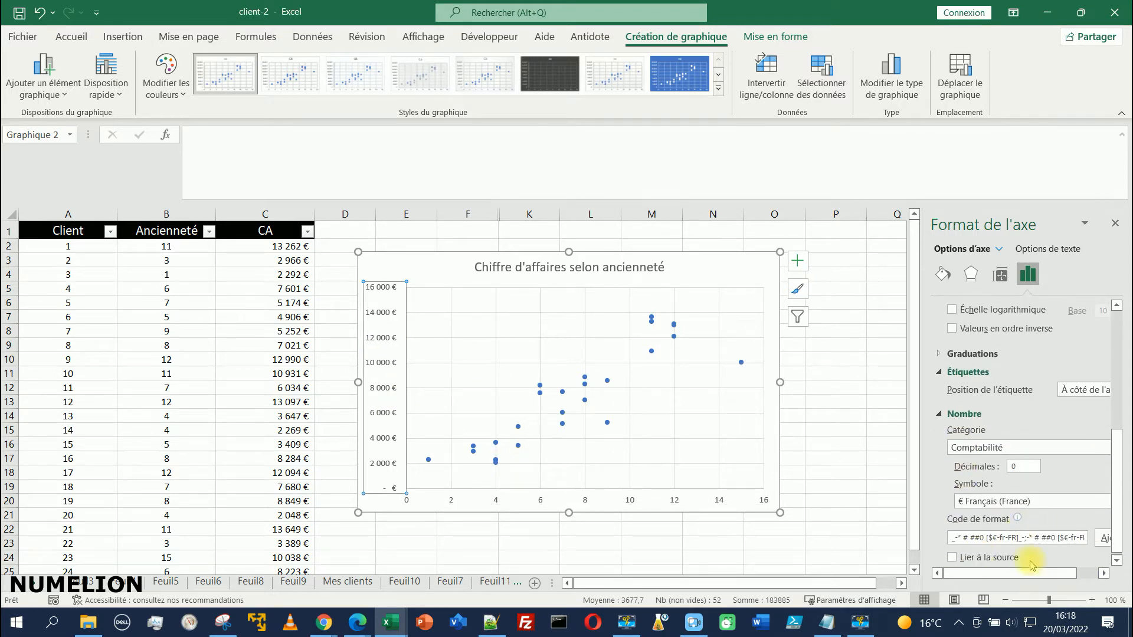
{"action": "left_click", "coordinate": [999, 449]}
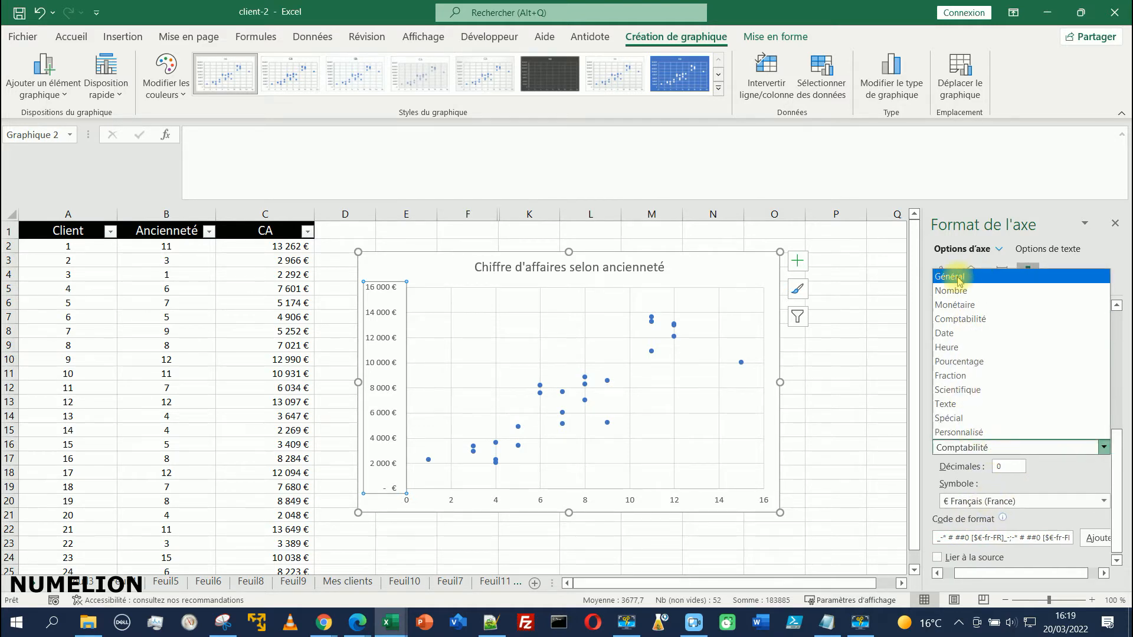
{"action": "left_click", "coordinate": [960, 291]}
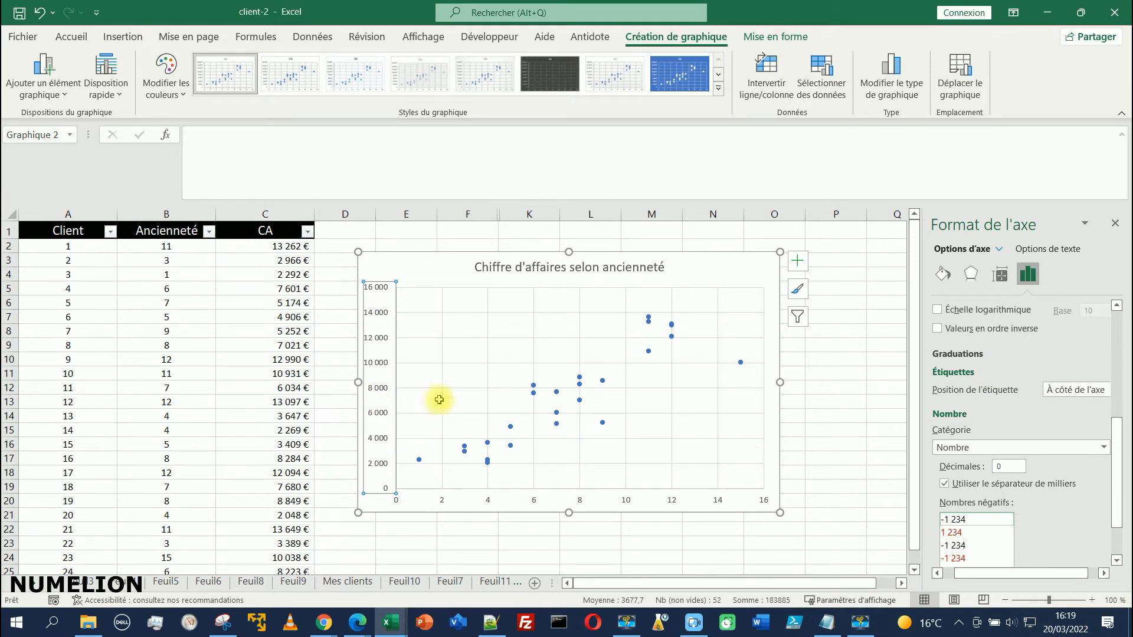
{"action": "scroll", "coordinate": [1068, 520], "scroll_direction": "down", "scroll_amount": 1}
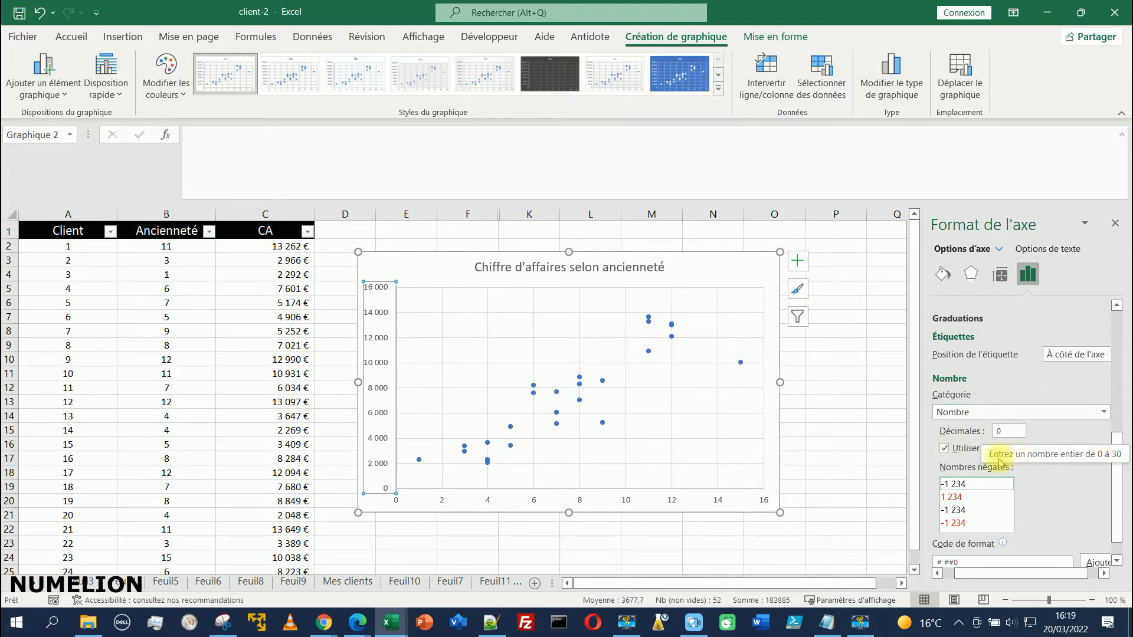
{"action": "scroll", "coordinate": [978, 507], "scroll_direction": "down", "scroll_amount": 1}
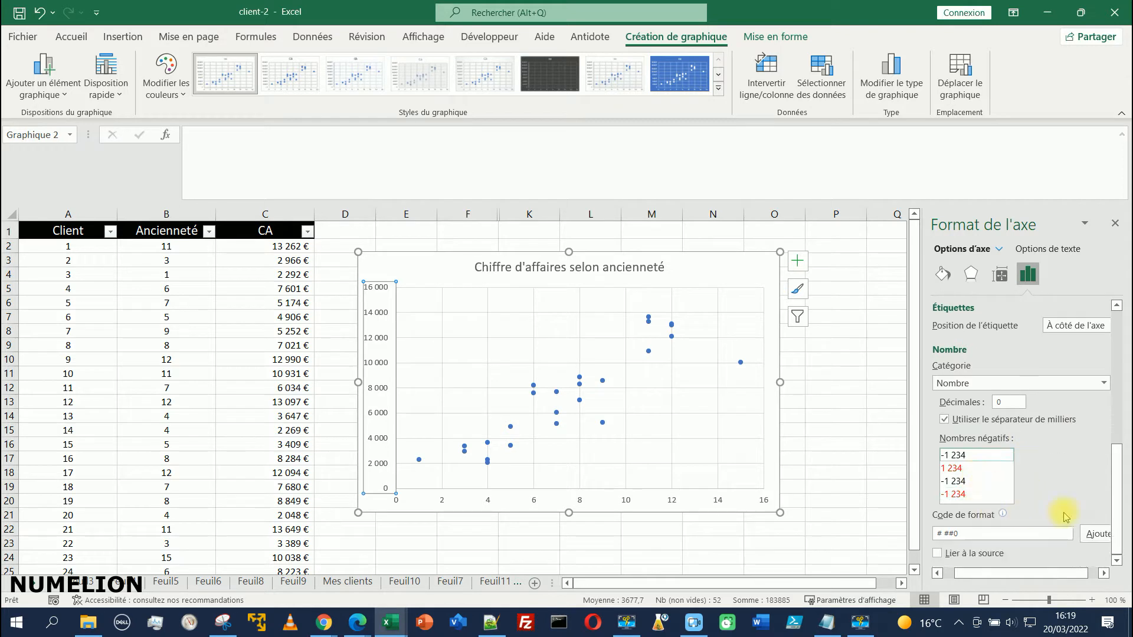
{"action": "left_click", "coordinate": [1093, 534]}
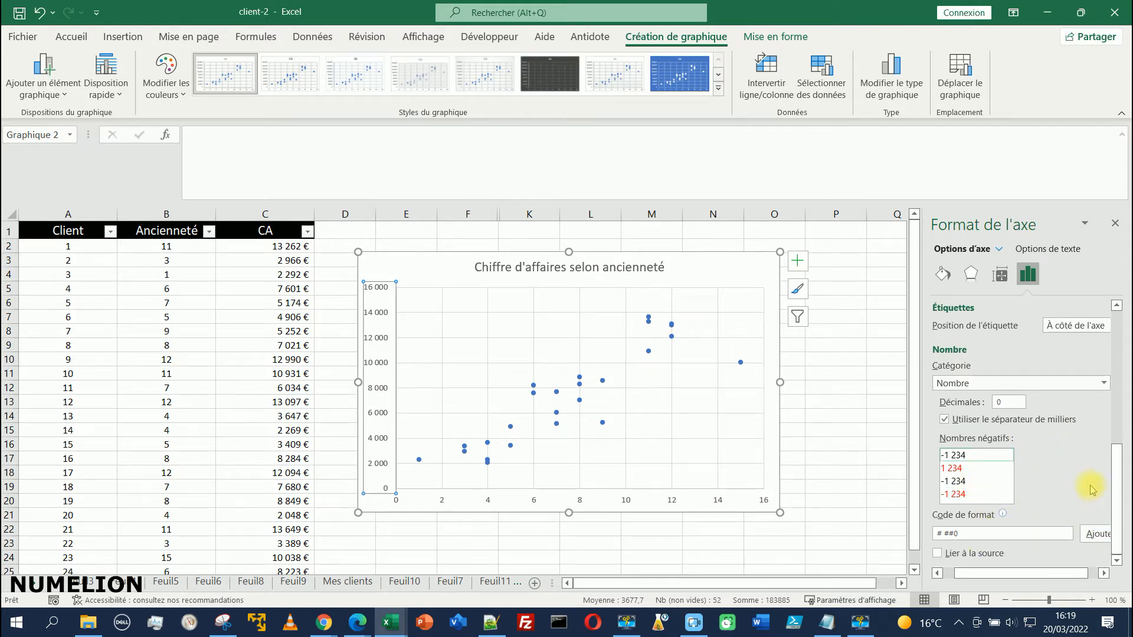
Link the vertical axis number format back to the source data
{"action": "scroll", "coordinate": [1080, 472], "scroll_direction": "up", "scroll_amount": 5}
{"action": "scroll", "coordinate": [1027, 448], "scroll_direction": "down", "scroll_amount": 5}
{"action": "left_click", "coordinate": [938, 553]}
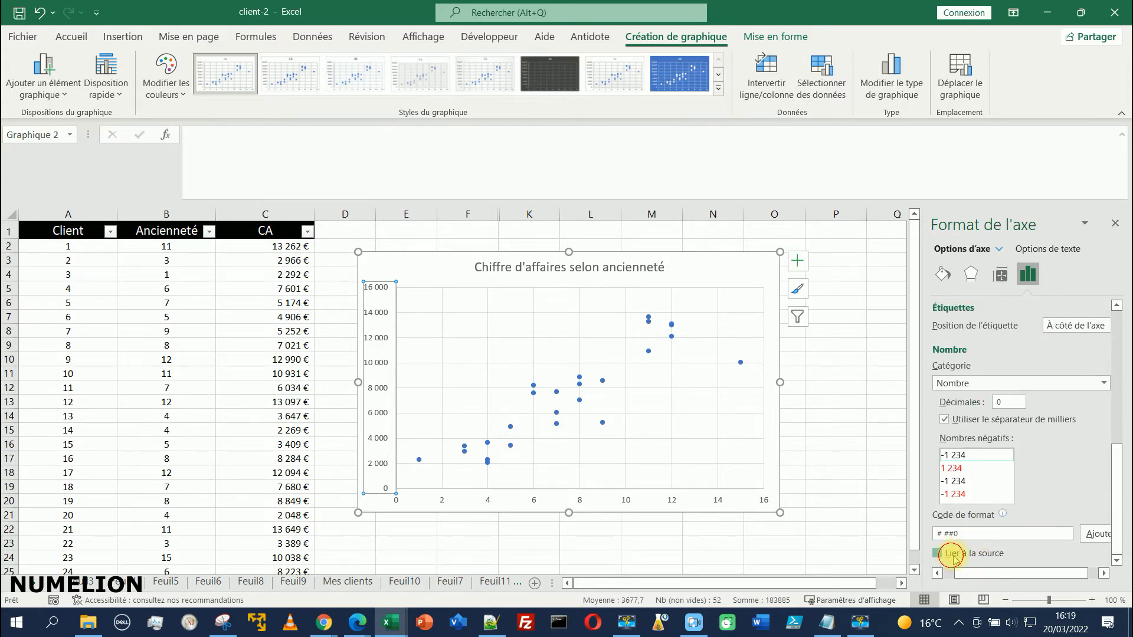
{"action": "scroll", "coordinate": [1005, 534], "scroll_direction": "up", "scroll_amount": 3}
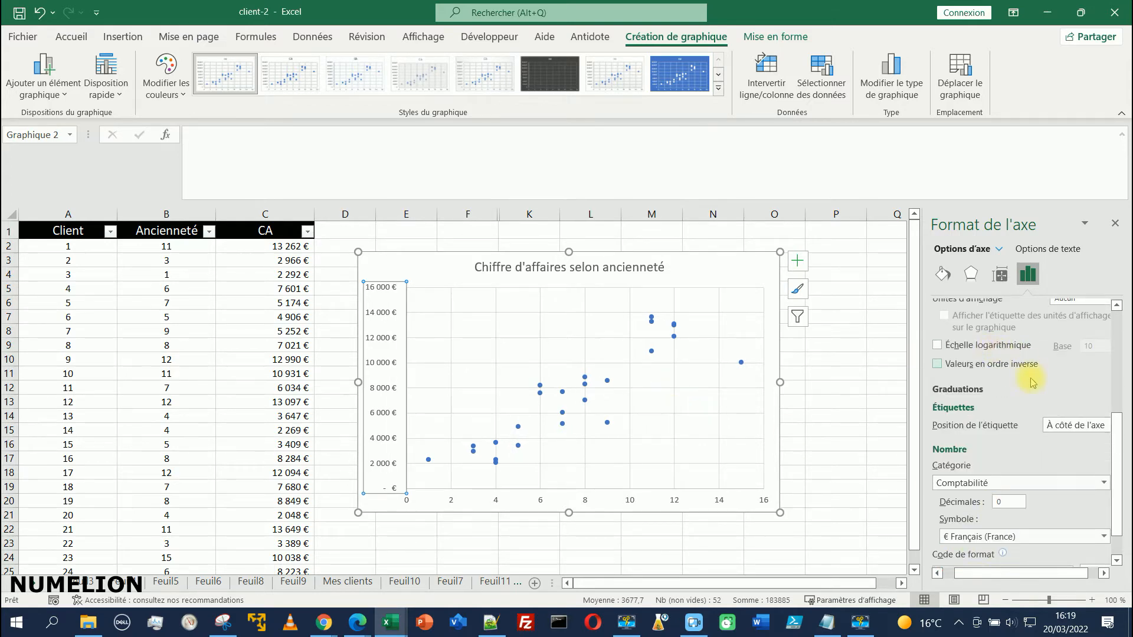
Select only the highest data point at seniority 7 and give its marker a solid orange border
{"action": "scroll", "coordinate": [1033, 382], "scroll_direction": "up", "scroll_amount": 4}
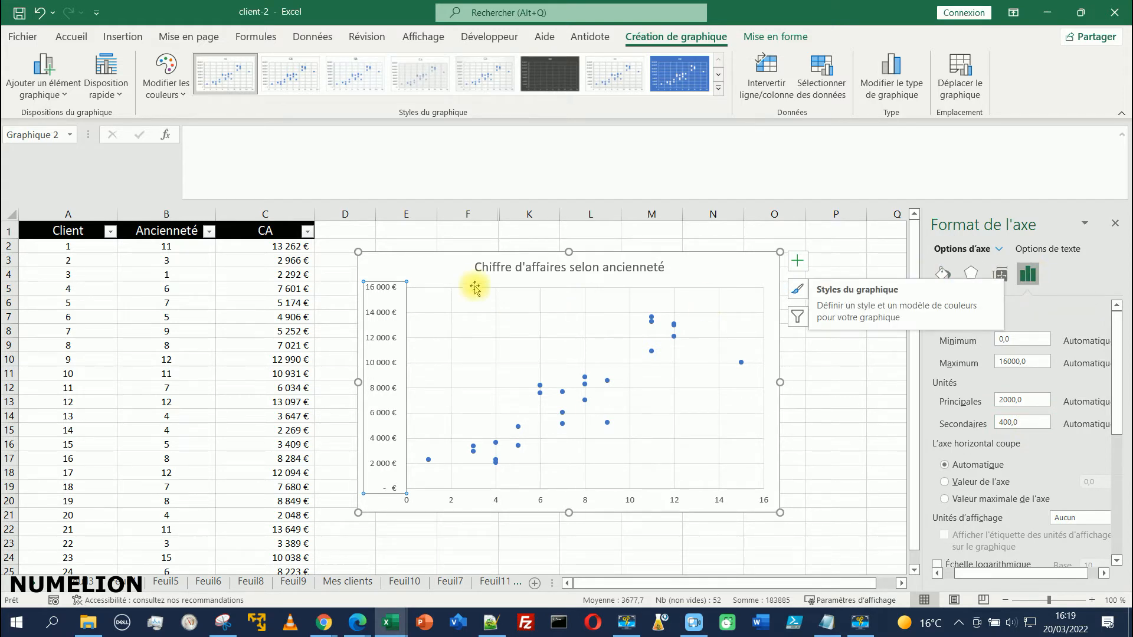
{"action": "left_click", "coordinate": [714, 258]}
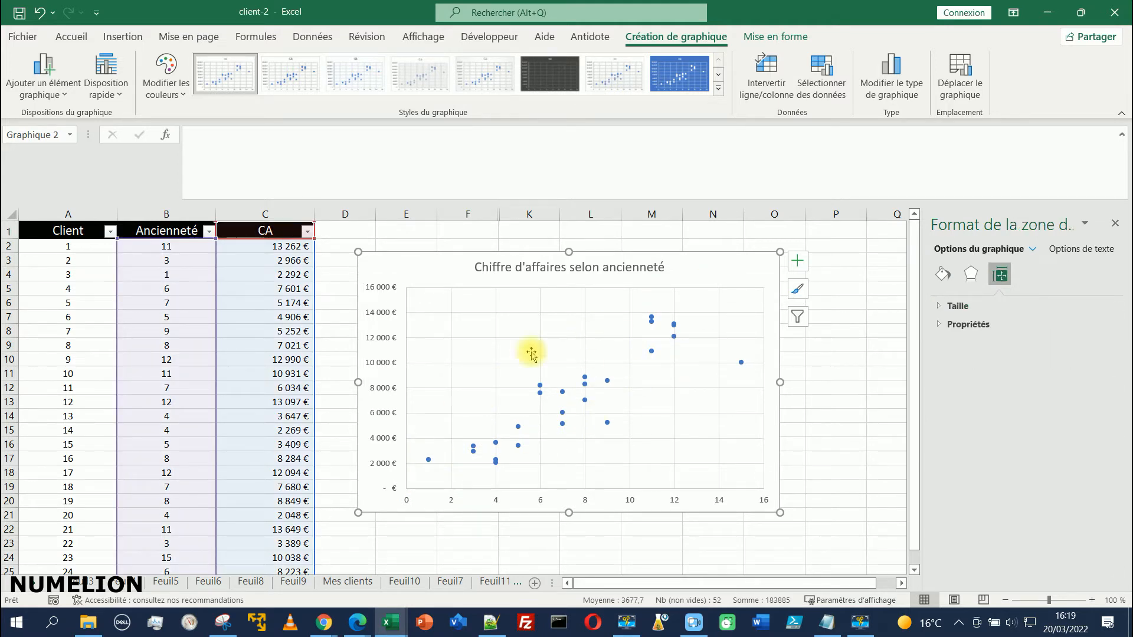
{"action": "left_click", "coordinate": [562, 394]}
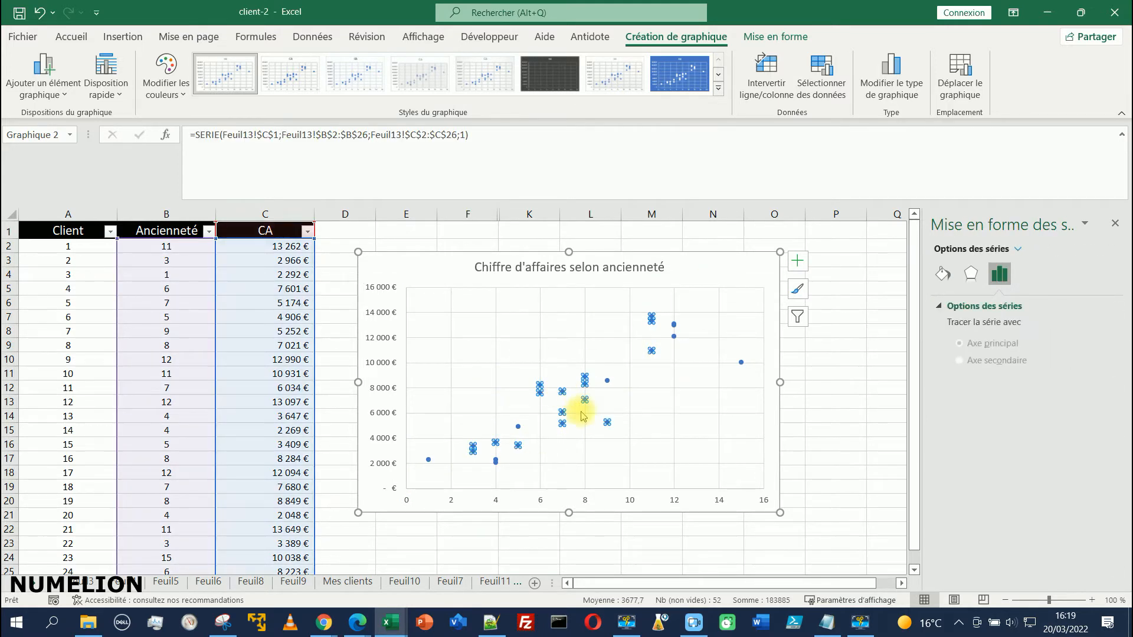
{"action": "left_click", "coordinate": [562, 393]}
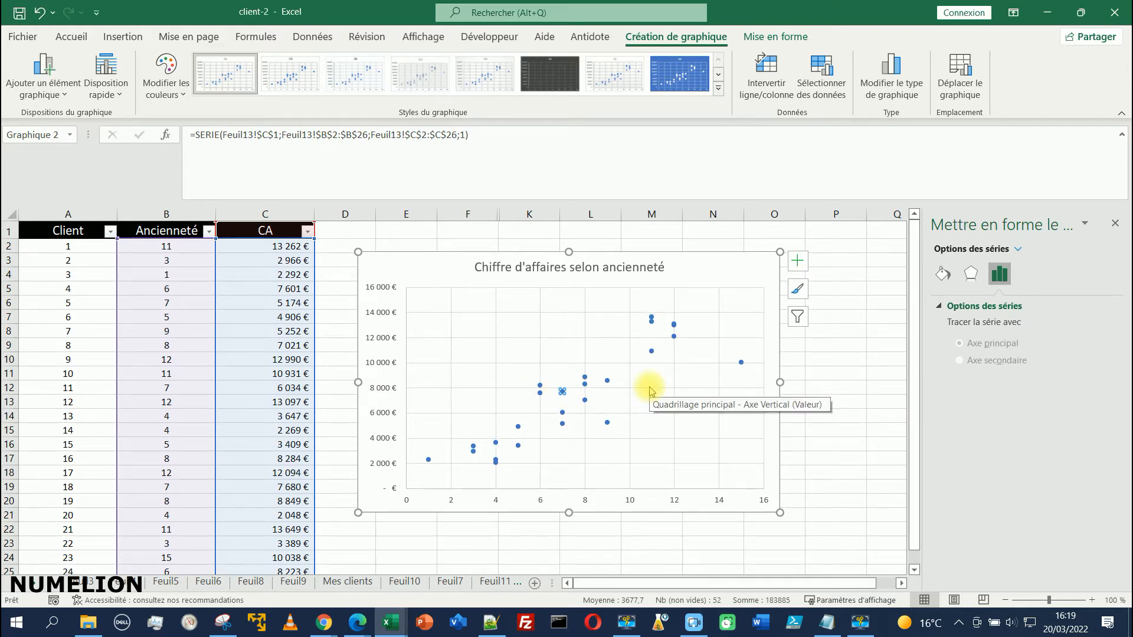
{"action": "left_click", "coordinate": [970, 273]}
{"action": "left_click", "coordinate": [943, 273]}
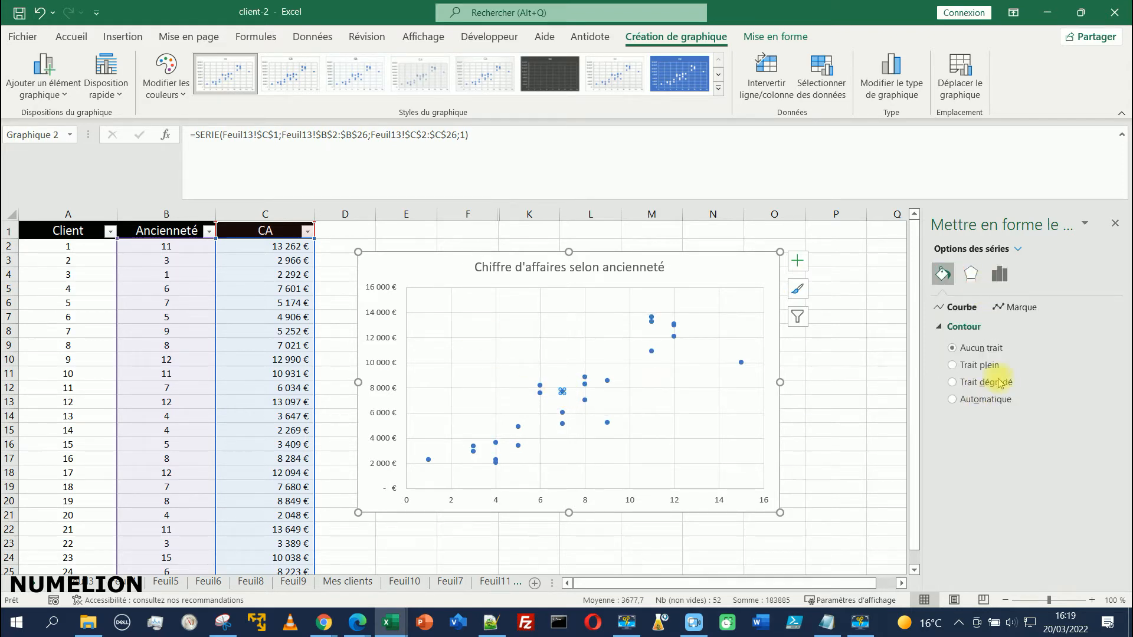
{"action": "left_click", "coordinate": [1014, 307]}
{"action": "left_click", "coordinate": [960, 312]}
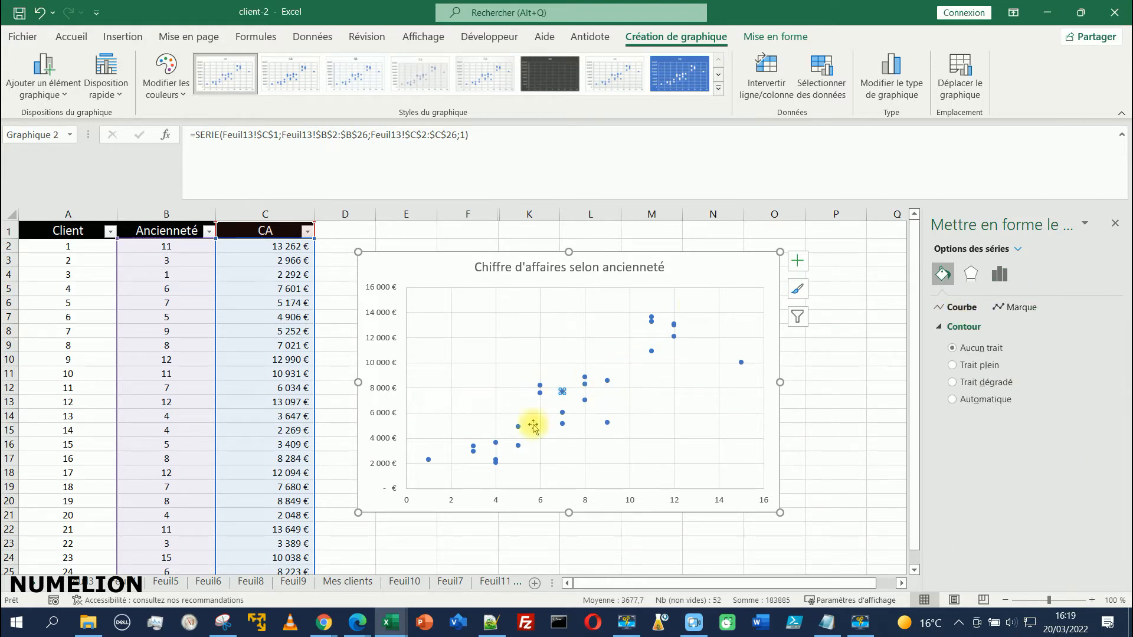
{"action": "left_click", "coordinate": [1020, 307]}
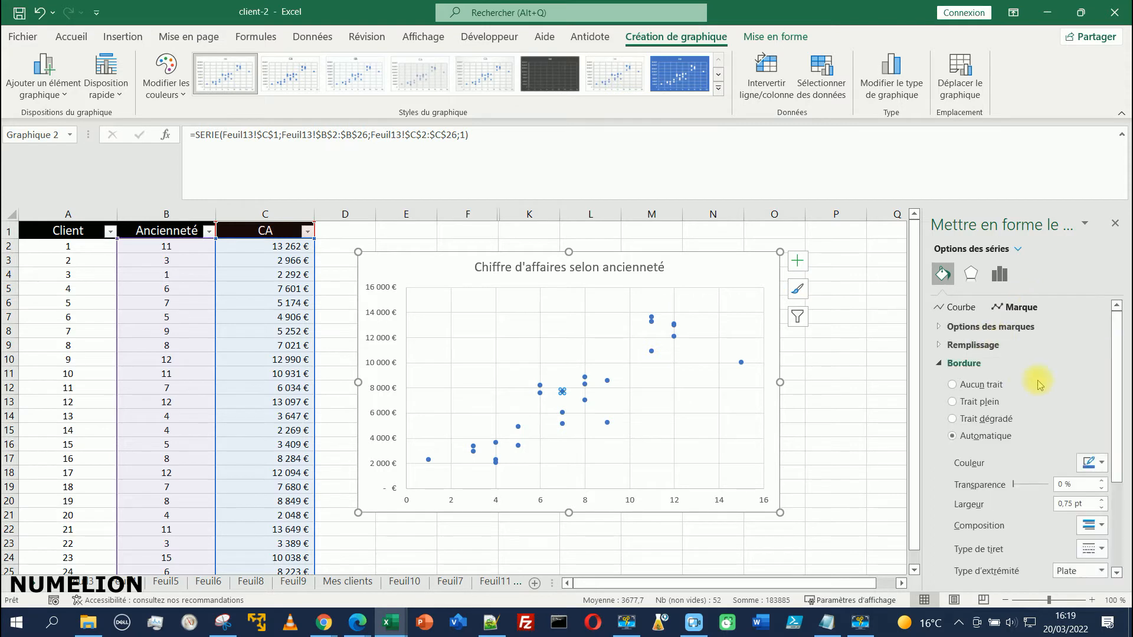
{"action": "scroll", "coordinate": [1037, 381], "scroll_direction": "down", "scroll_amount": 3}
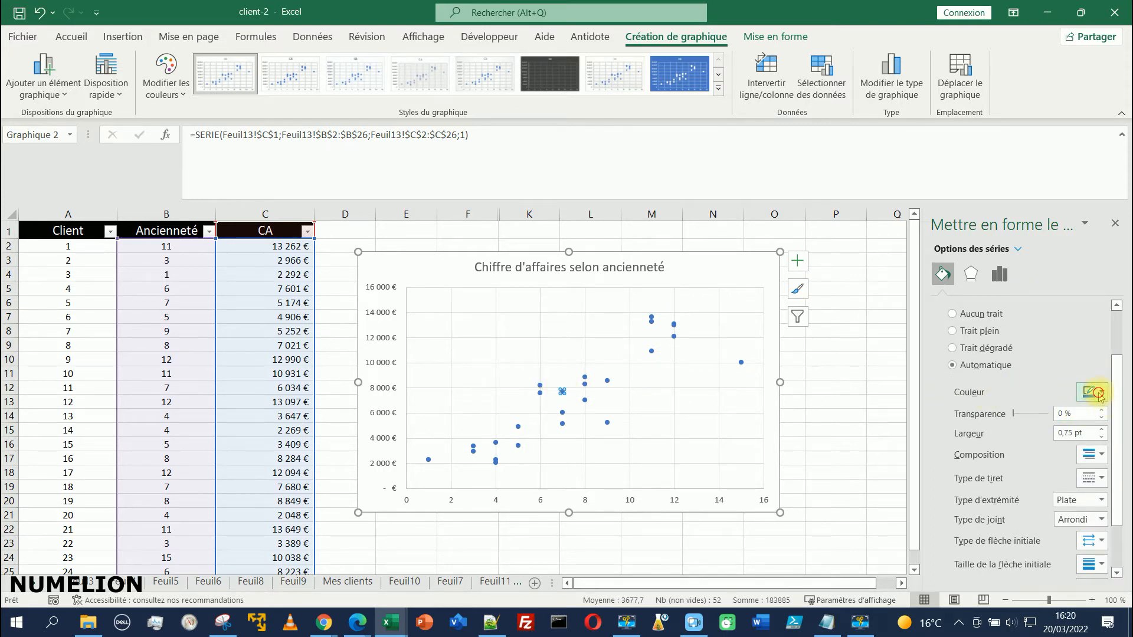
{"action": "left_click", "coordinate": [1089, 392]}
{"action": "left_click", "coordinate": [1077, 434]}
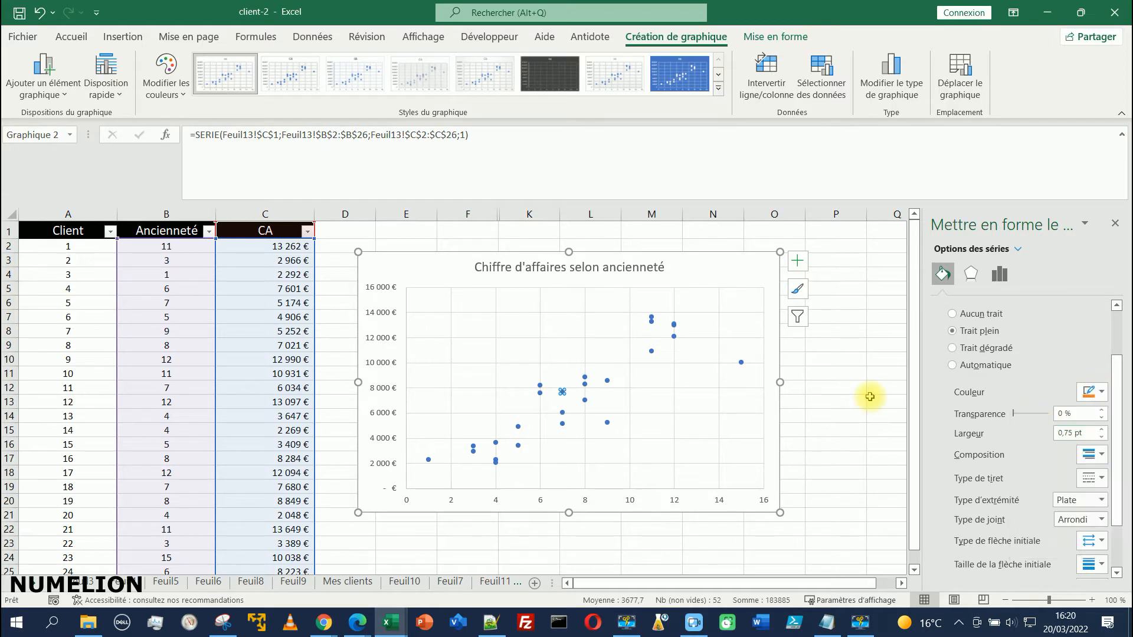
Apply a solid orange fill to the marker of the highest data point at seniority 7
{"action": "left_click", "coordinate": [626, 395]}
{"action": "left_click", "coordinate": [563, 394]}
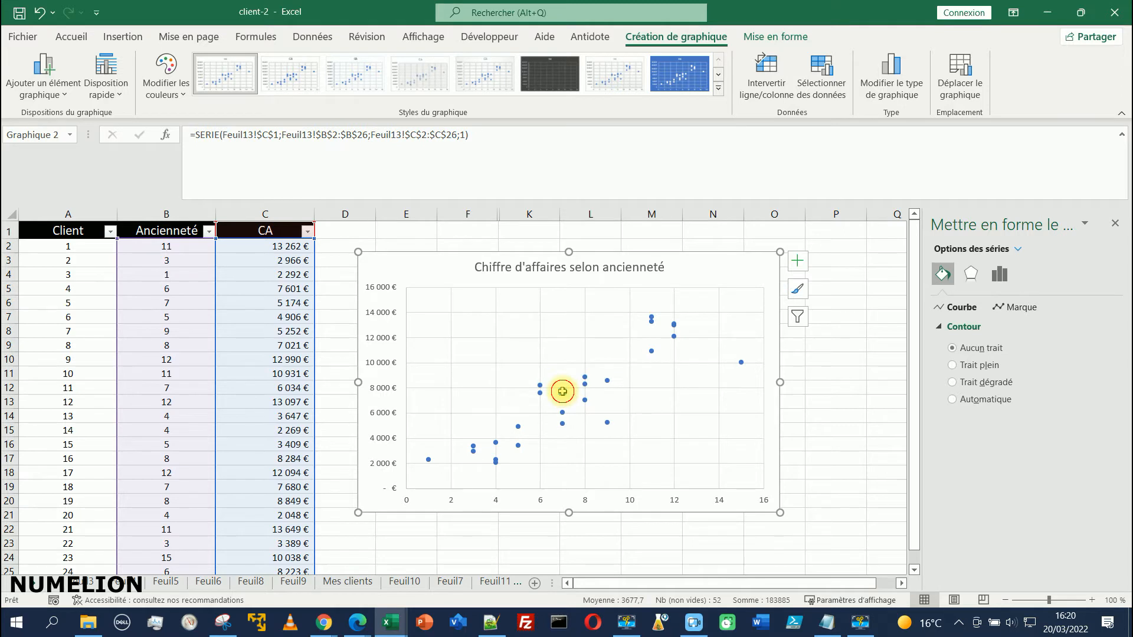
{"action": "left_click", "coordinate": [1015, 307]}
{"action": "scroll", "coordinate": [1059, 451], "scroll_direction": "down", "scroll_amount": 2}
{"action": "scroll", "coordinate": [1061, 451], "scroll_direction": "down", "scroll_amount": 2}
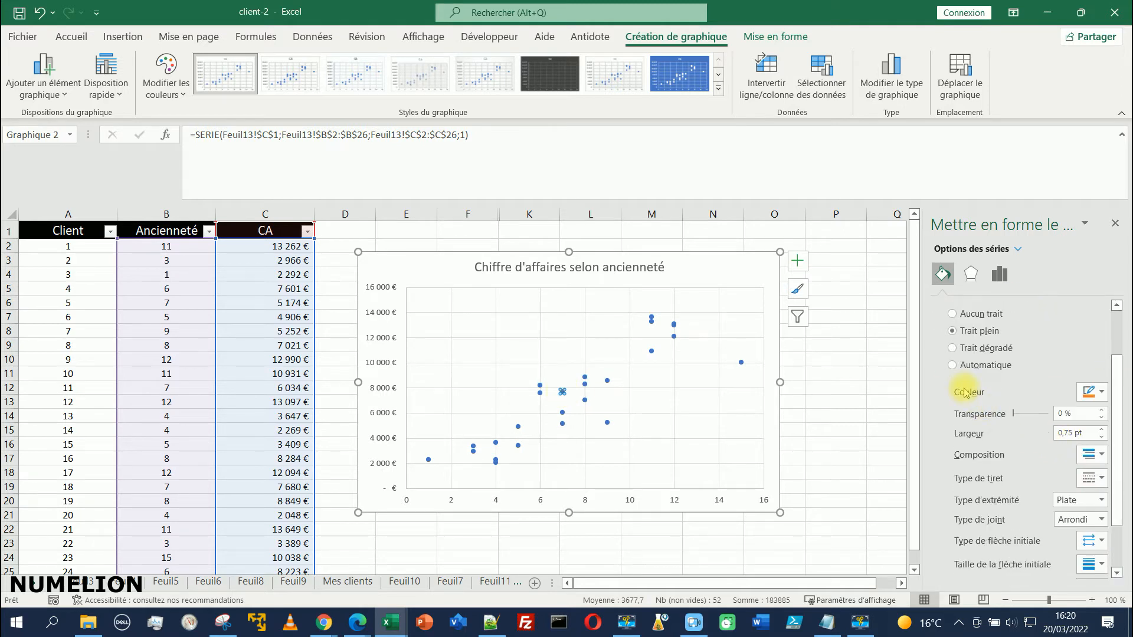
{"action": "scroll", "coordinate": [980, 358], "scroll_direction": "up", "scroll_amount": 2}
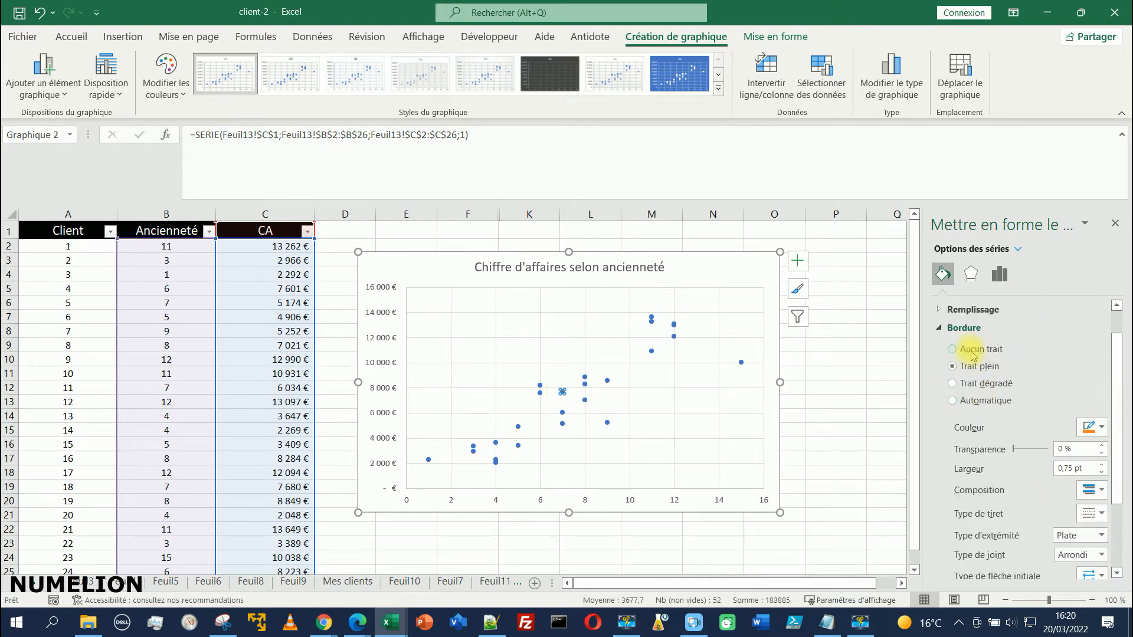
{"action": "left_click", "coordinate": [965, 311]}
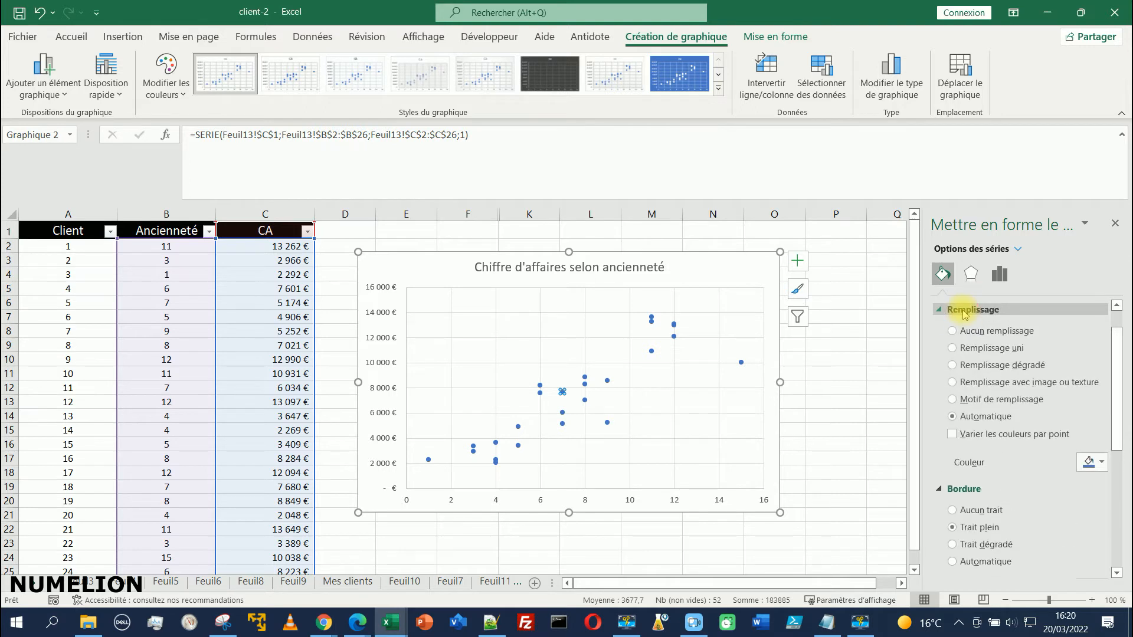
{"action": "left_click", "coordinate": [1091, 463]}
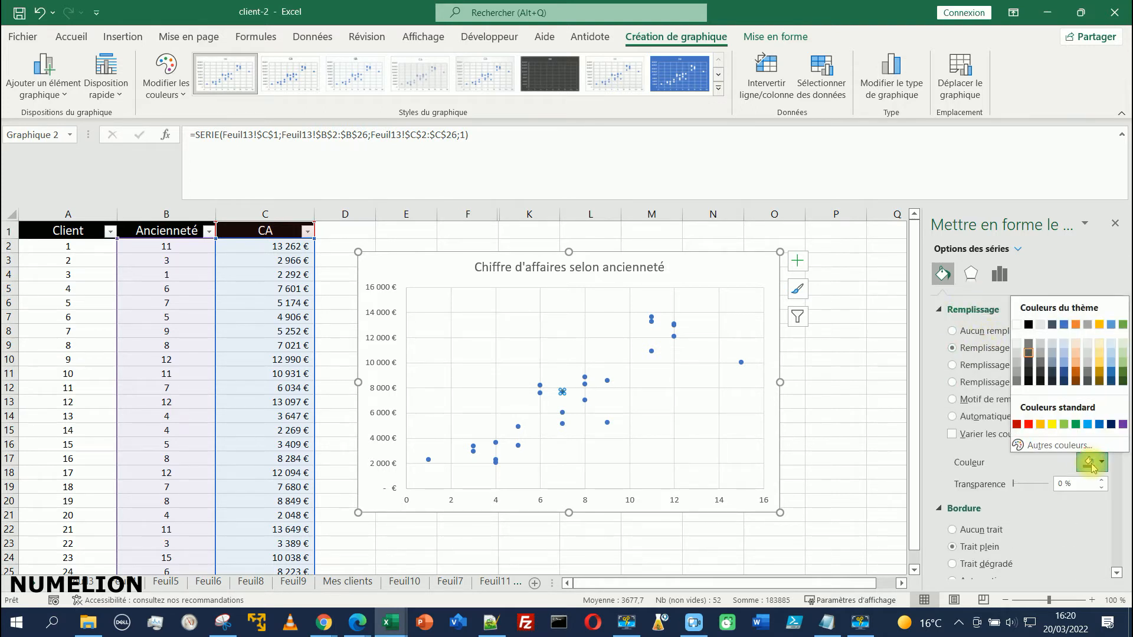
{"action": "left_click", "coordinate": [1075, 322]}
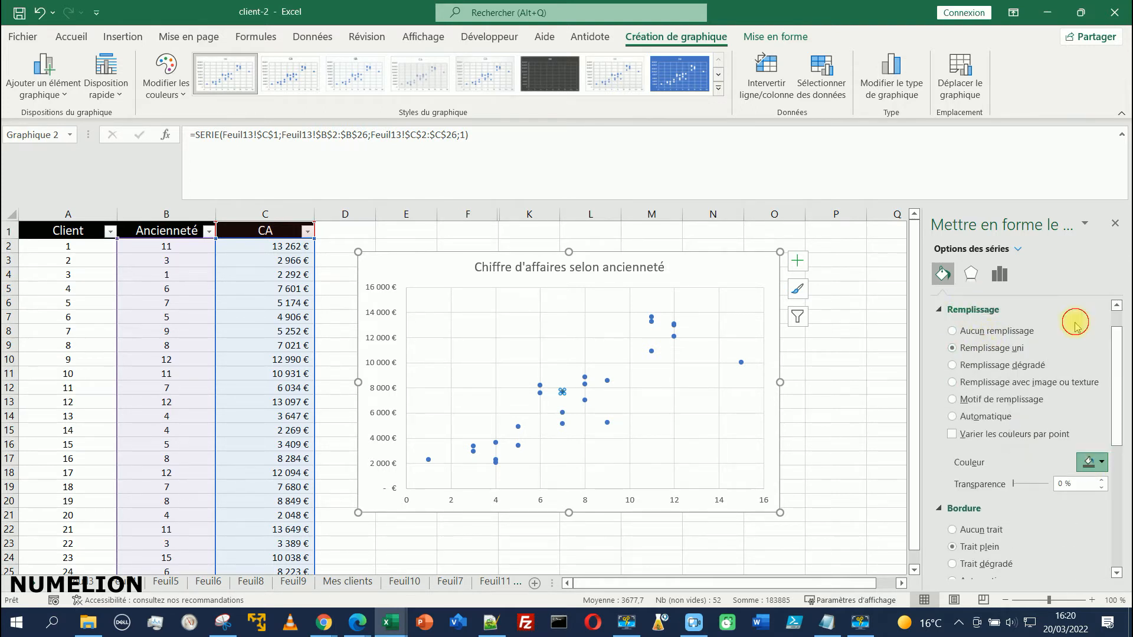
{"action": "left_click", "coordinate": [567, 324]}
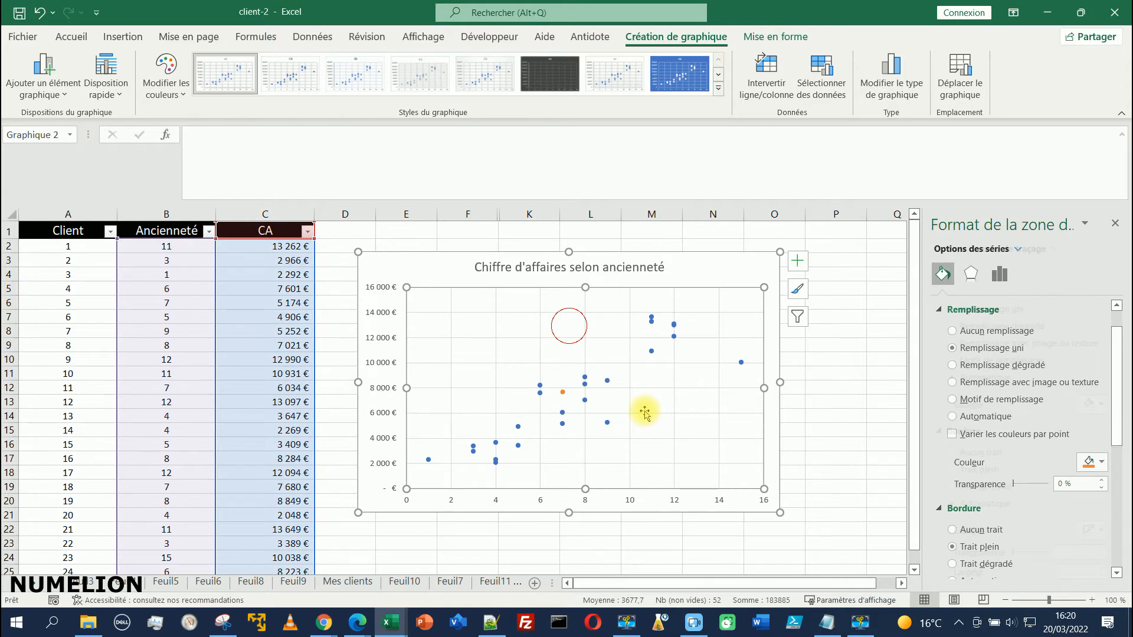
Give all markers of the CA series a solid orange border with 3 % transparency
{"action": "left_click", "coordinate": [564, 393]}
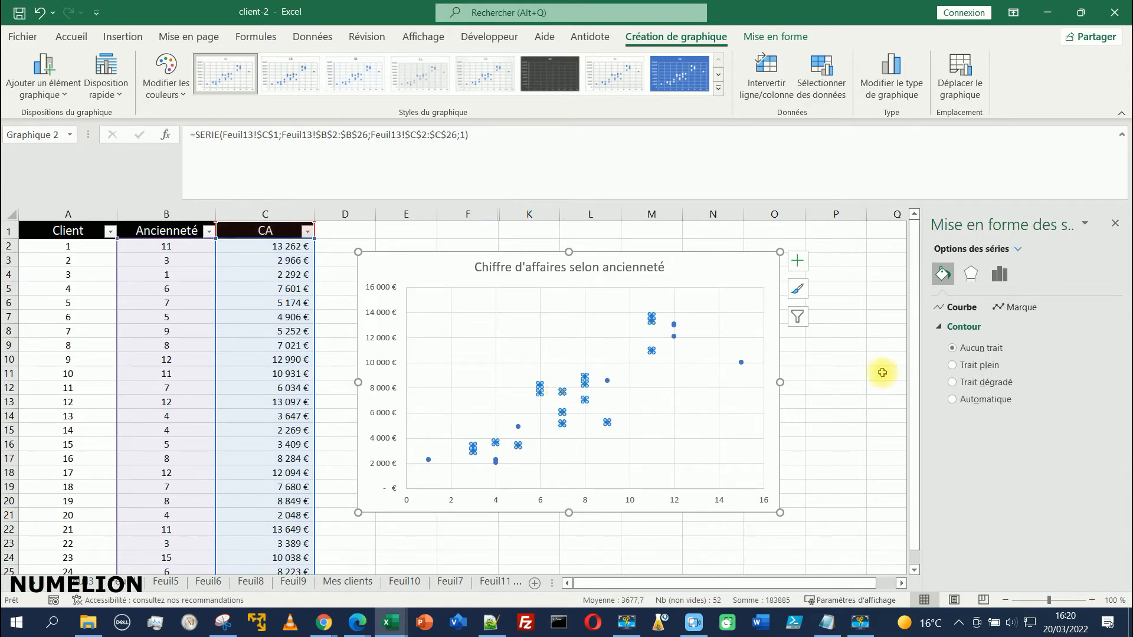
{"action": "left_click", "coordinate": [1023, 308]}
{"action": "scroll", "coordinate": [1097, 416], "scroll_direction": "down", "scroll_amount": 3}
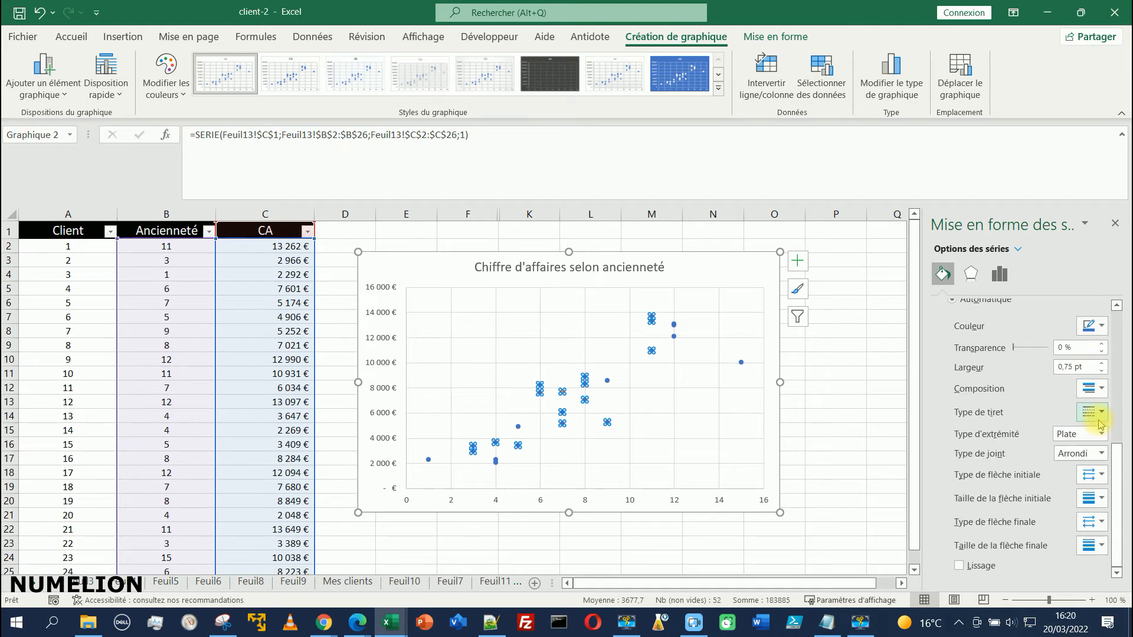
{"action": "scroll", "coordinate": [1024, 366], "scroll_direction": "up", "scroll_amount": 5}
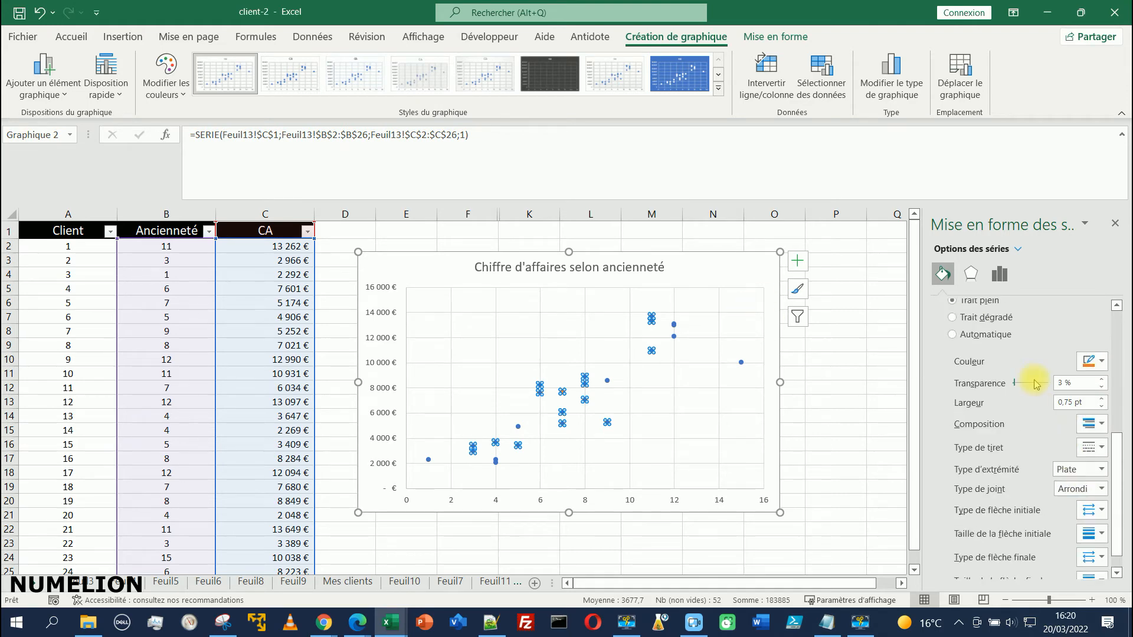
Undo the orange border and fill changes made to the chart markers
{"action": "left_click", "coordinate": [39, 13]}
{"action": "left_click", "coordinate": [39, 16]}
{"action": "left_click", "coordinate": [39, 17]}
{"action": "left_click", "coordinate": [534, 321]}
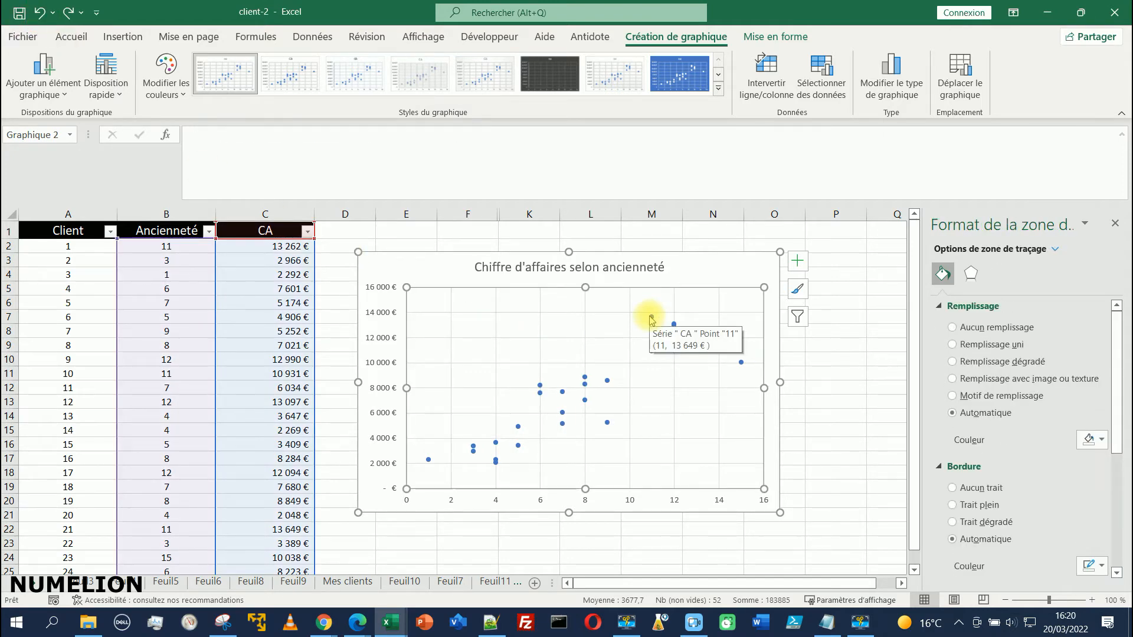
Fill all markers of the CA series with solid standard red
{"action": "left_click", "coordinate": [651, 319]}
{"action": "left_click", "coordinate": [1006, 307]}
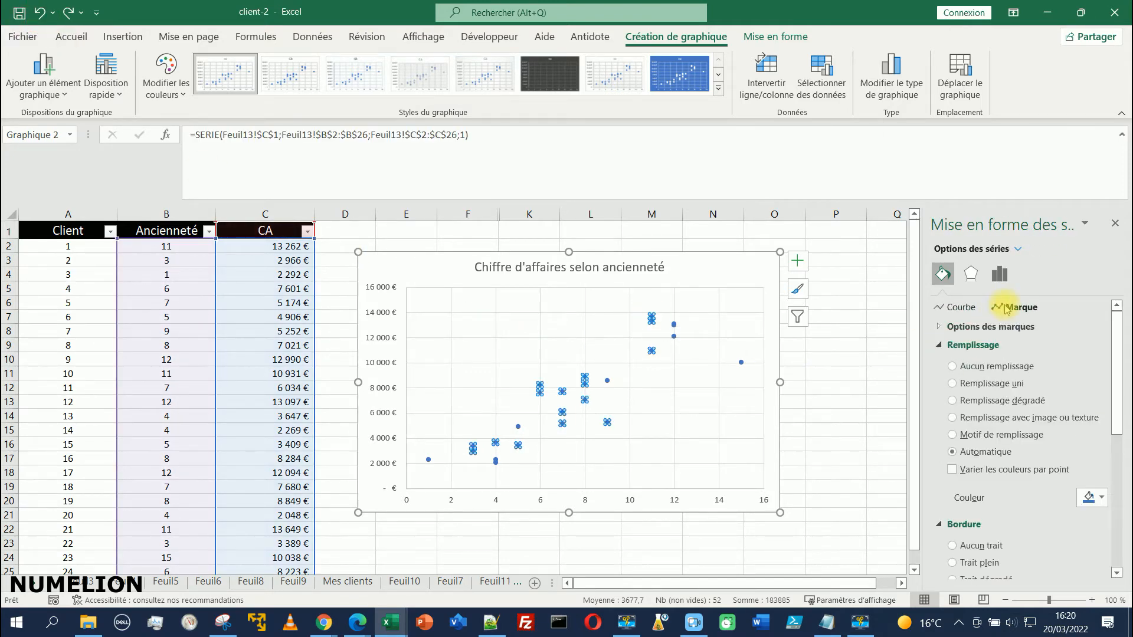
{"action": "scroll", "coordinate": [996, 381], "scroll_direction": "down", "scroll_amount": 1}
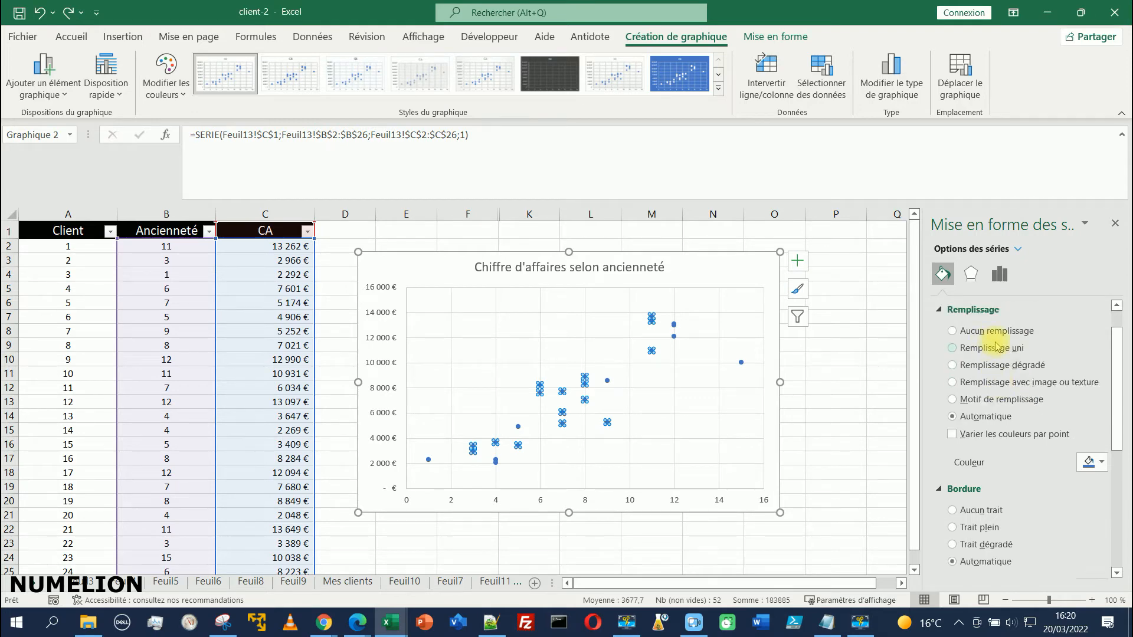
{"action": "left_click", "coordinate": [991, 347]}
{"action": "left_click", "coordinate": [1096, 463]}
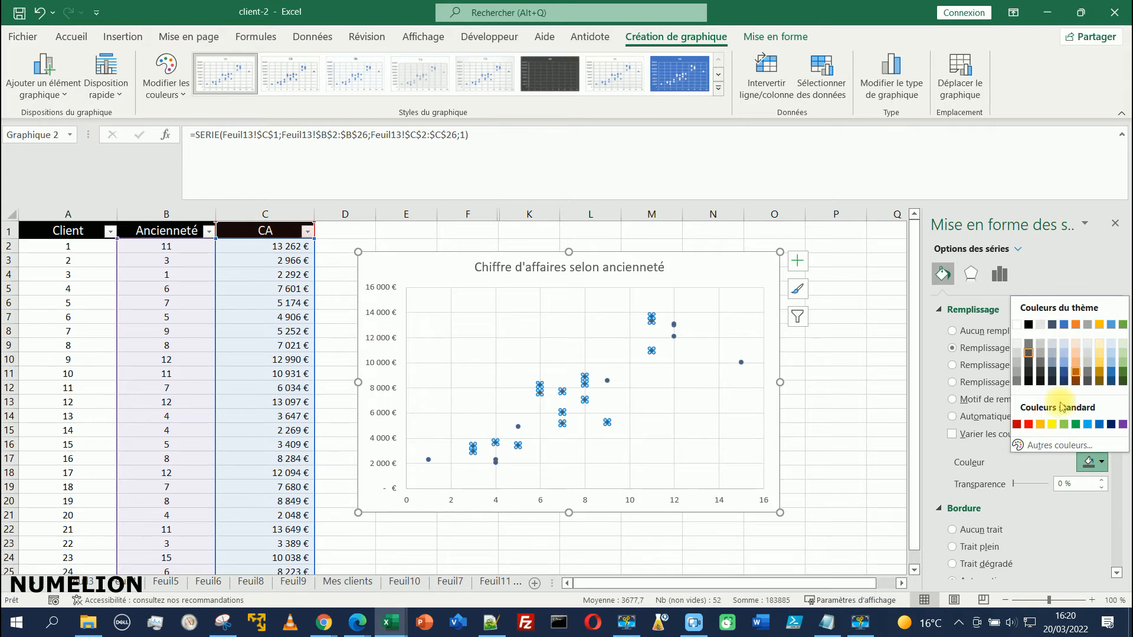
{"action": "left_click", "coordinate": [1028, 424]}
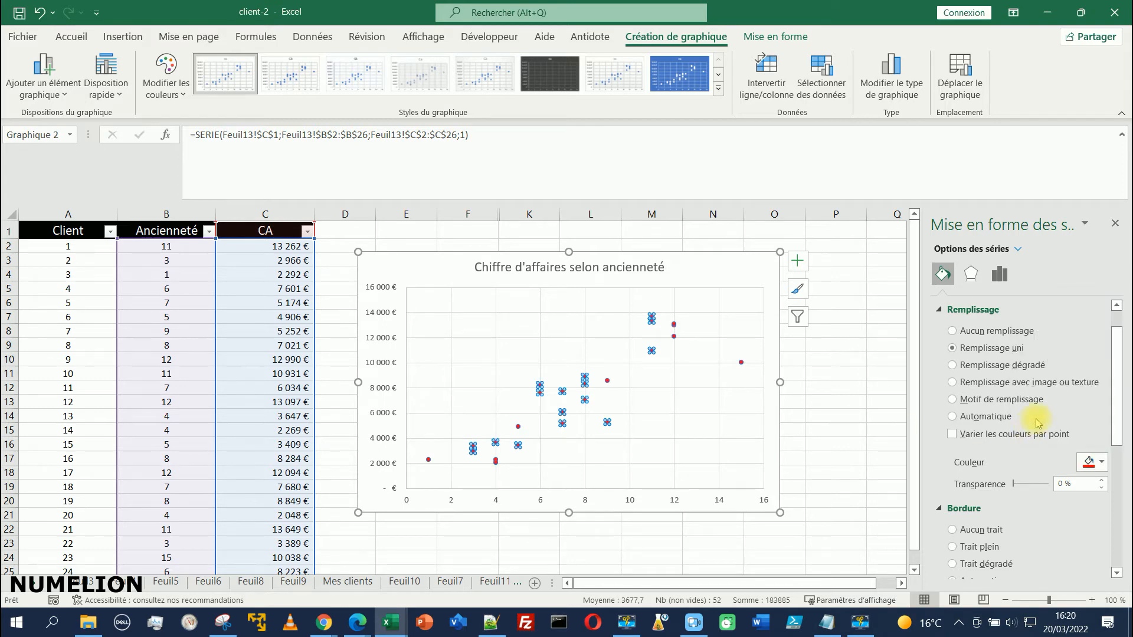
Remove the border line from the red markers of the CA series
{"action": "scroll", "coordinate": [968, 424], "scroll_direction": "down", "scroll_amount": 3}
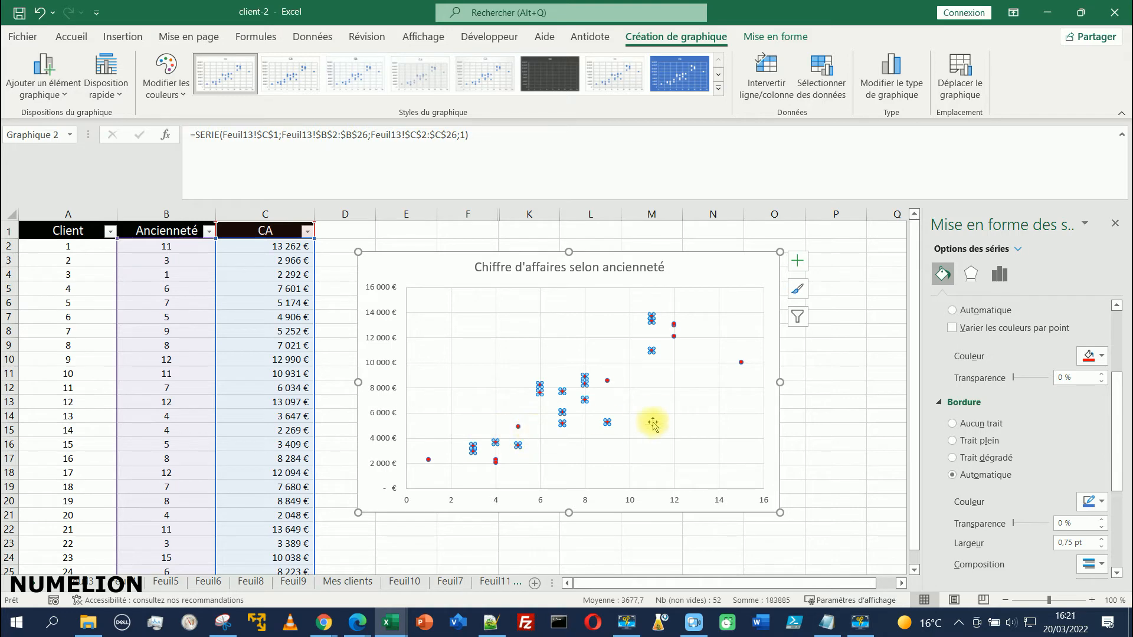
{"action": "left_click", "coordinate": [978, 424]}
{"action": "scroll", "coordinate": [977, 434], "scroll_direction": "up", "scroll_amount": 3}
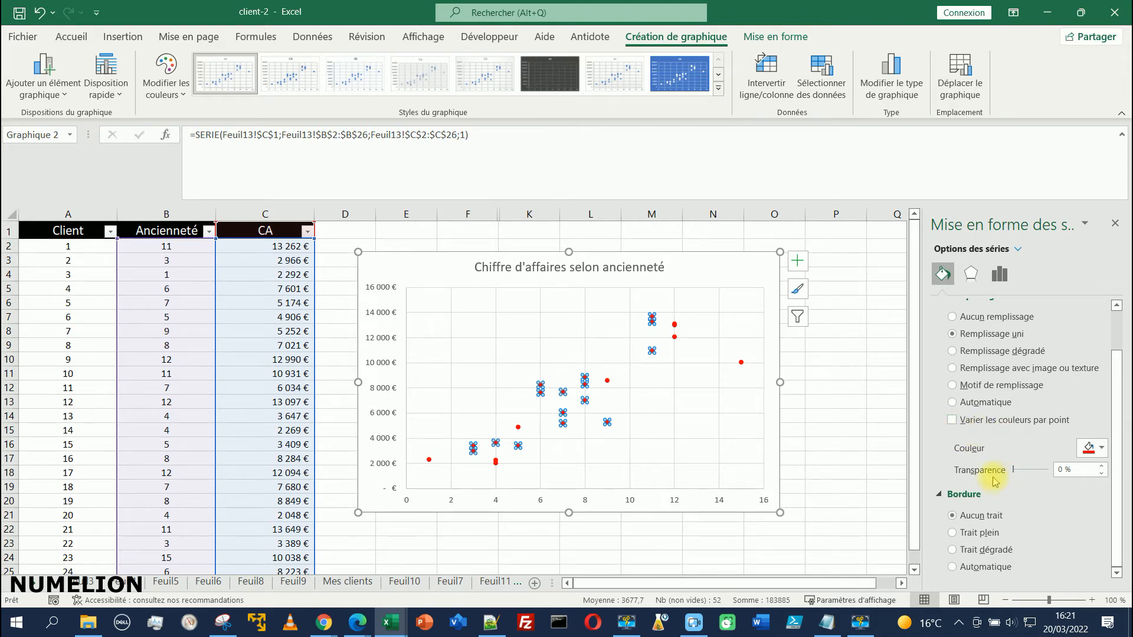
Set the series markers to the predefined plus-shaped type at size 7 and give them a solid border line
{"action": "scroll", "coordinate": [996, 481], "scroll_direction": "up", "scroll_amount": 1}
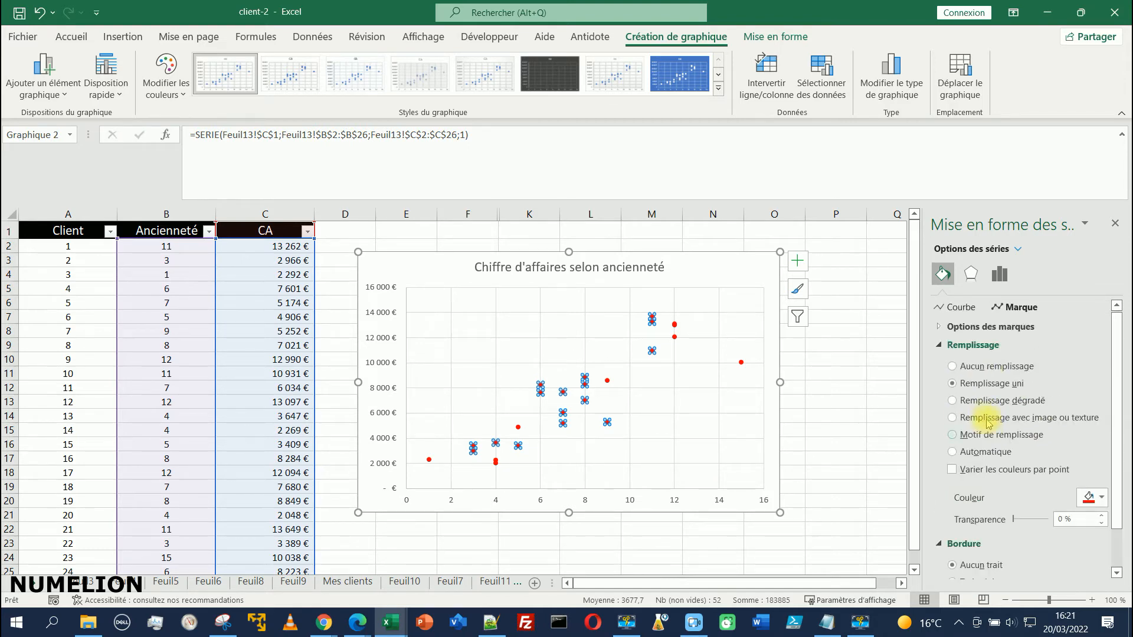
{"action": "left_click", "coordinate": [979, 326]}
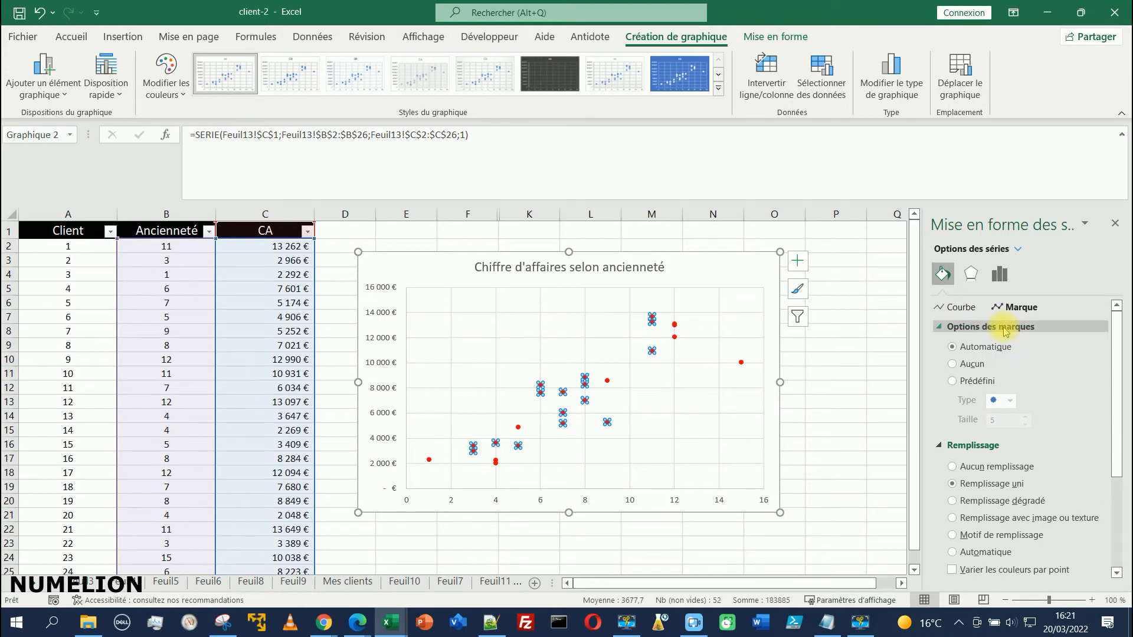
{"action": "left_click", "coordinate": [981, 383]}
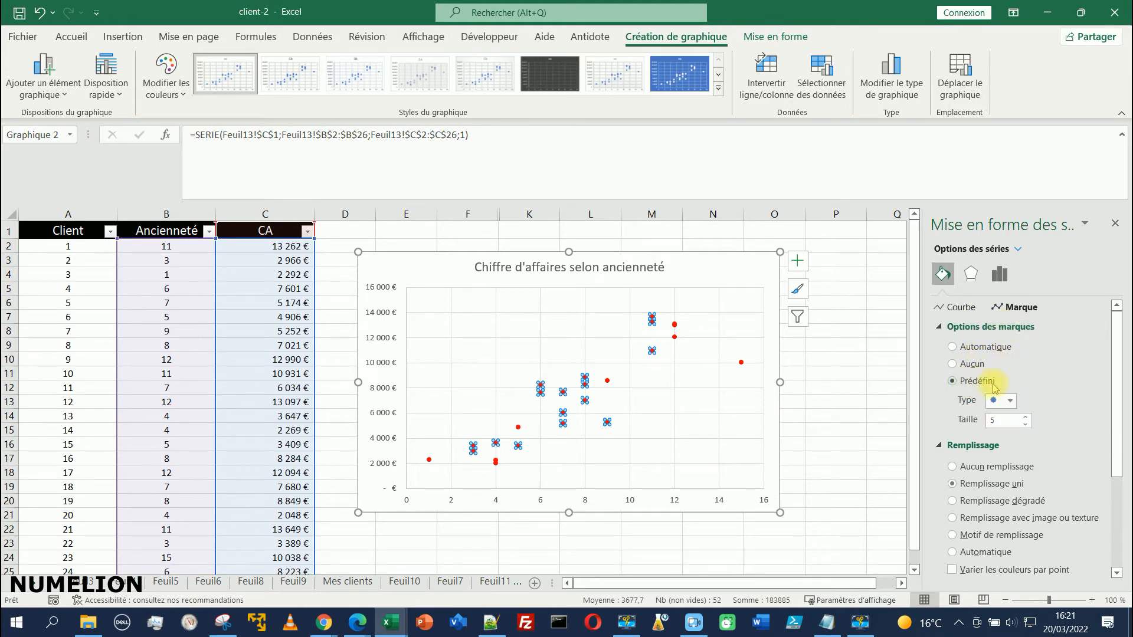
{"action": "left_click", "coordinate": [1009, 401]}
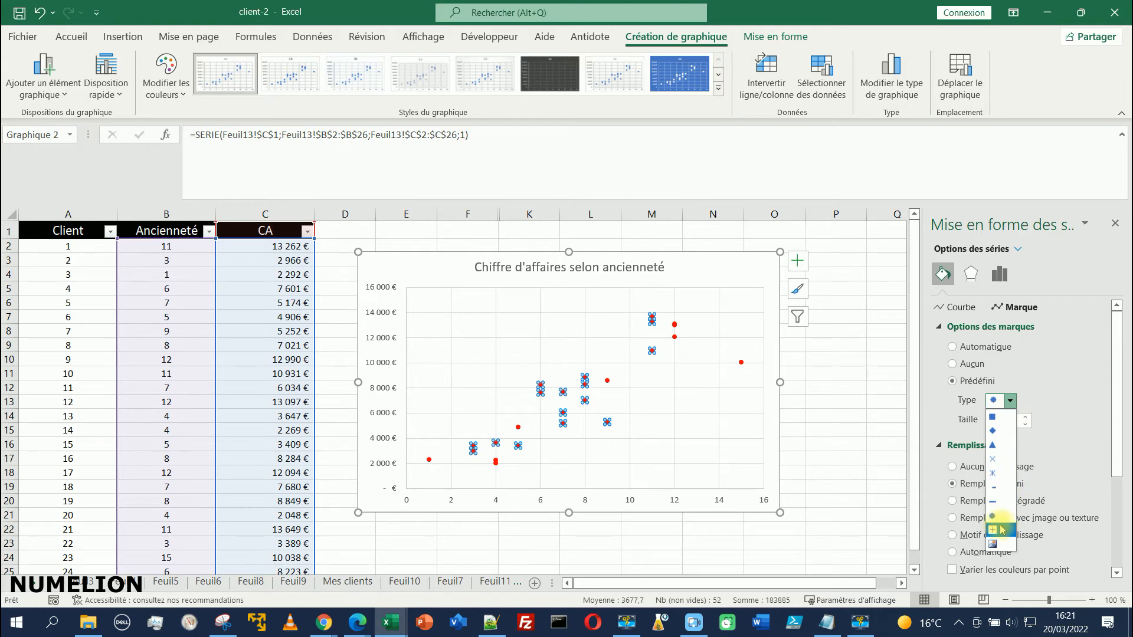
{"action": "left_click", "coordinate": [1007, 461]}
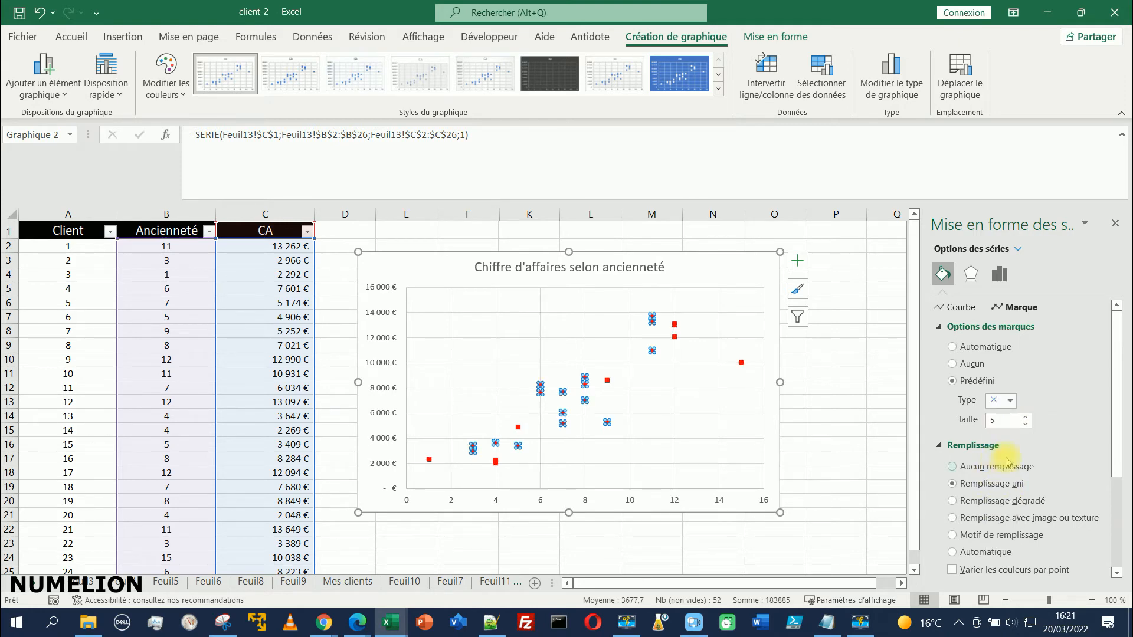
{"action": "left_click", "coordinate": [1011, 401]}
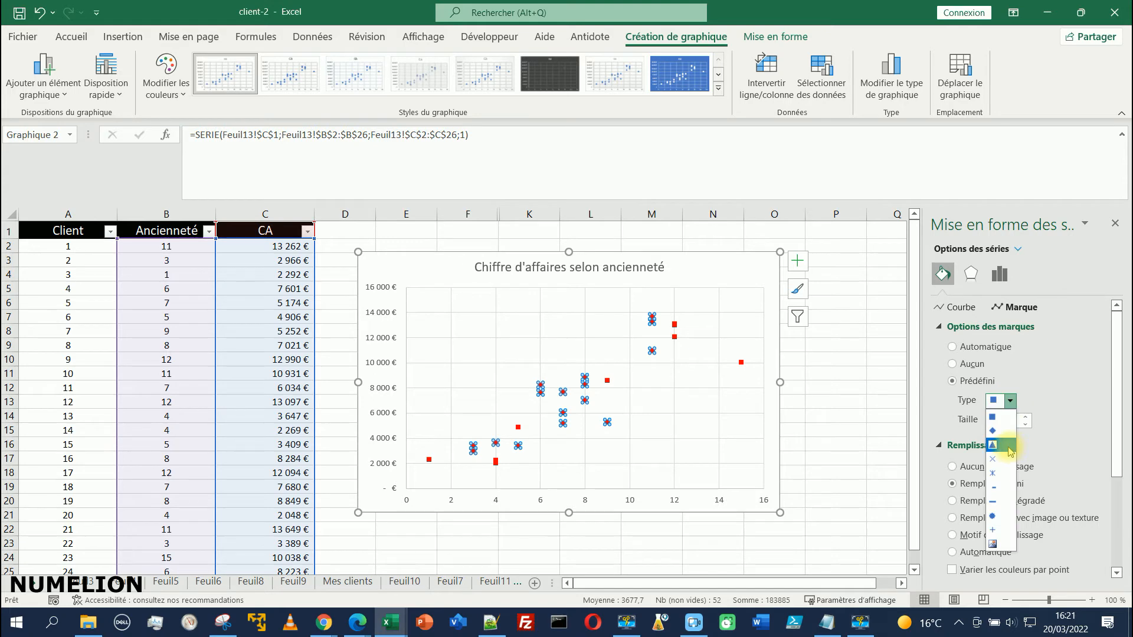
{"action": "left_click", "coordinate": [994, 519]}
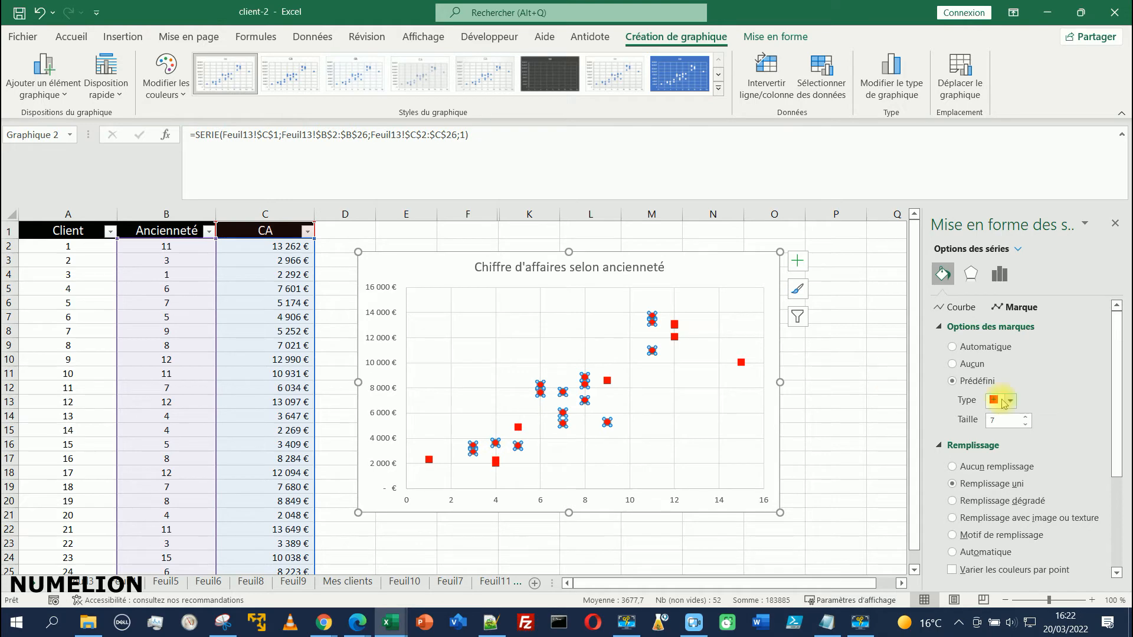
{"action": "scroll", "coordinate": [1055, 418], "scroll_direction": "down", "scroll_amount": 3}
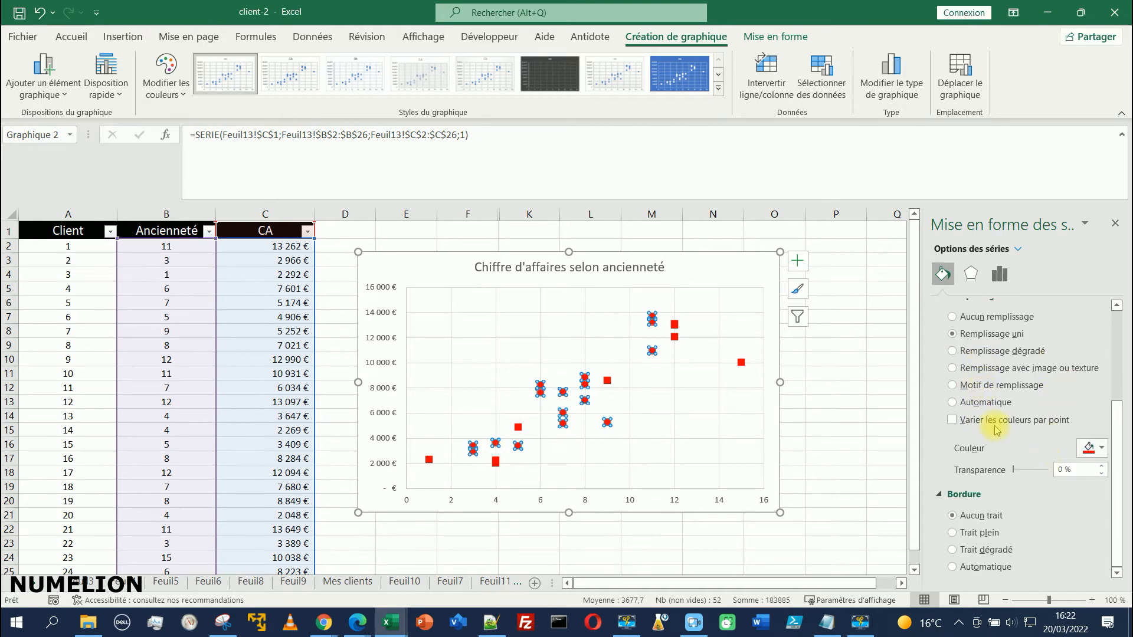
{"action": "left_click", "coordinate": [967, 533]}
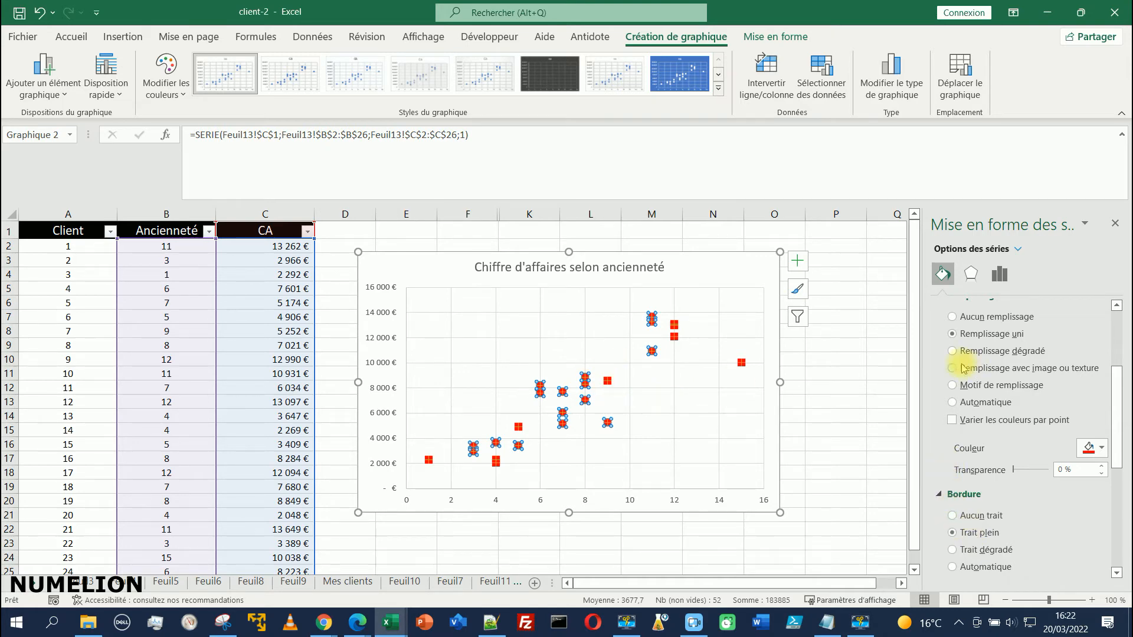
Remove the fill from the CA series markers so only their plus-shaped outlines are drawn
{"action": "scroll", "coordinate": [994, 414], "scroll_direction": "up", "scroll_amount": 2}
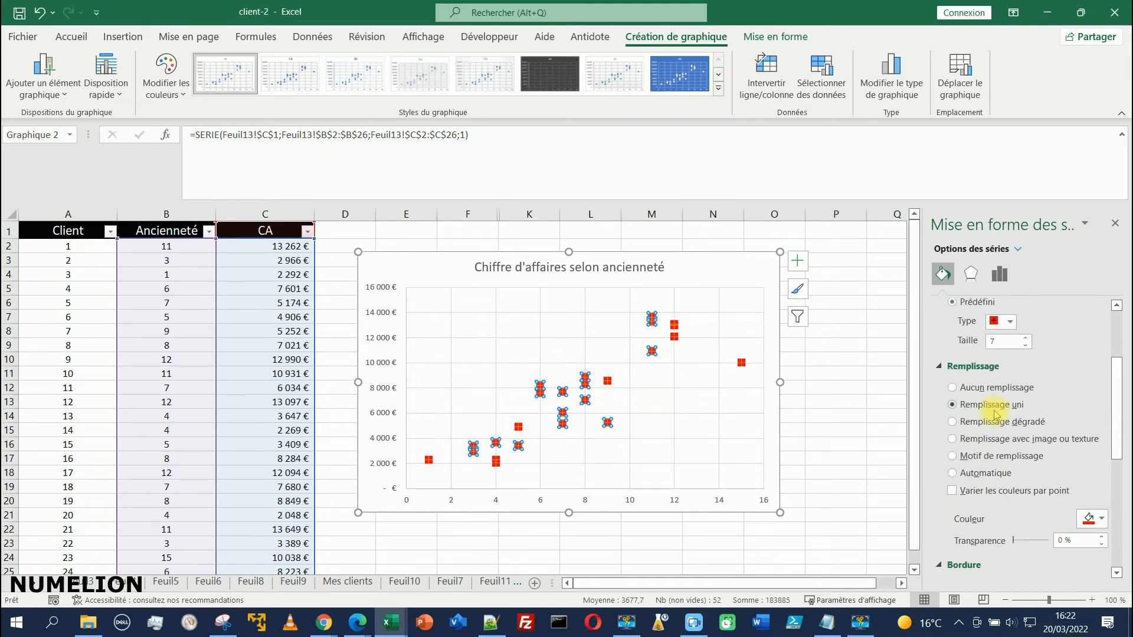
{"action": "left_click", "coordinate": [969, 389]}
{"action": "left_click", "coordinate": [555, 297]}
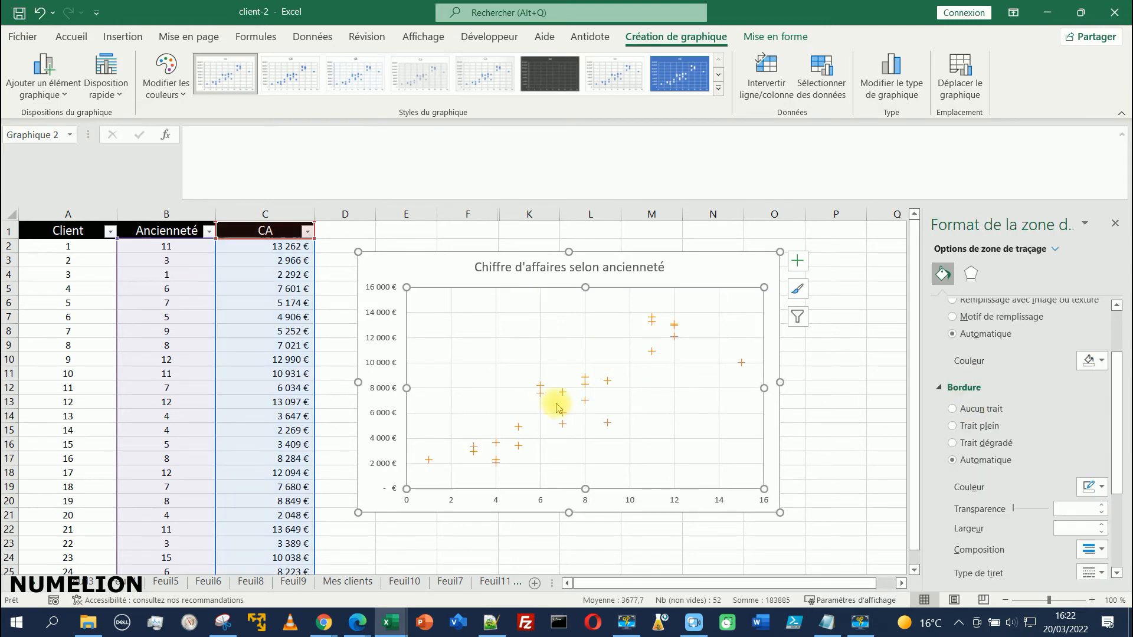
Try to use a picture as the predefined marker type of the CA series
{"action": "scroll", "coordinate": [1006, 348], "scroll_direction": "up", "scroll_amount": 2}
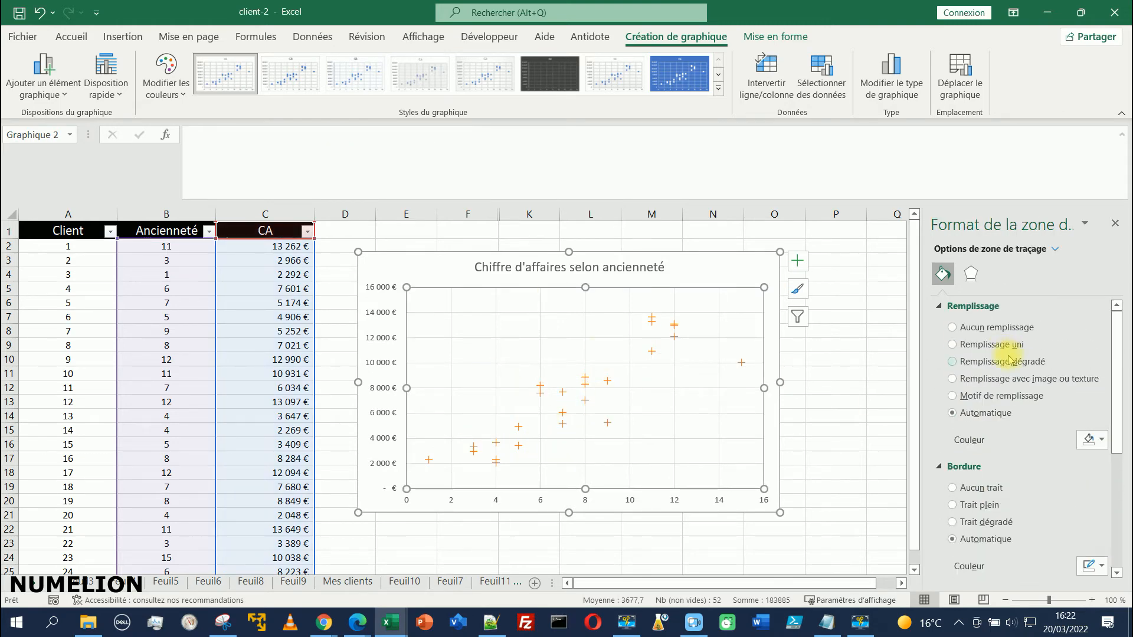
{"action": "left_click", "coordinate": [583, 389]}
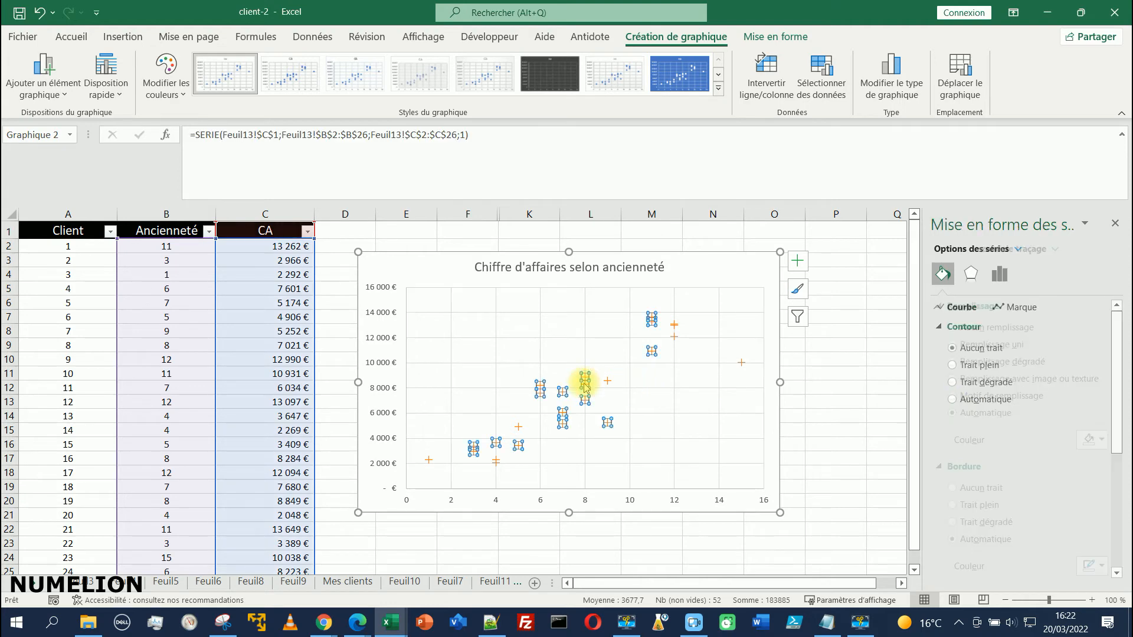
{"action": "left_click", "coordinate": [1022, 308]}
{"action": "scroll", "coordinate": [990, 407], "scroll_direction": "down", "scroll_amount": 1}
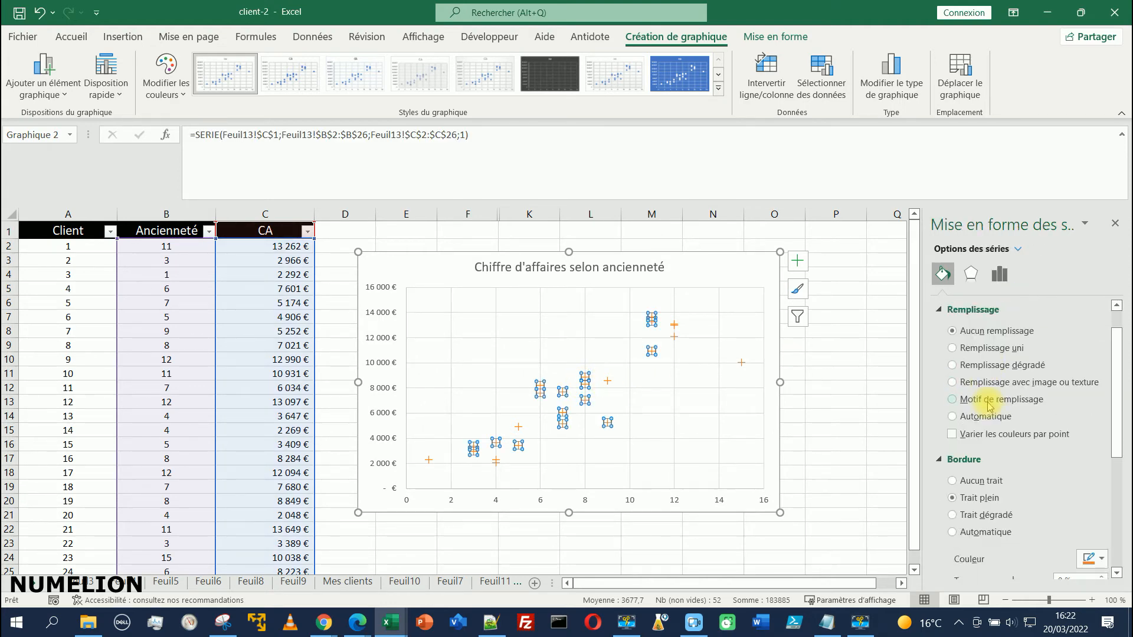
{"action": "scroll", "coordinate": [989, 406], "scroll_direction": "up", "scroll_amount": 3}
{"action": "left_click", "coordinate": [1011, 402]}
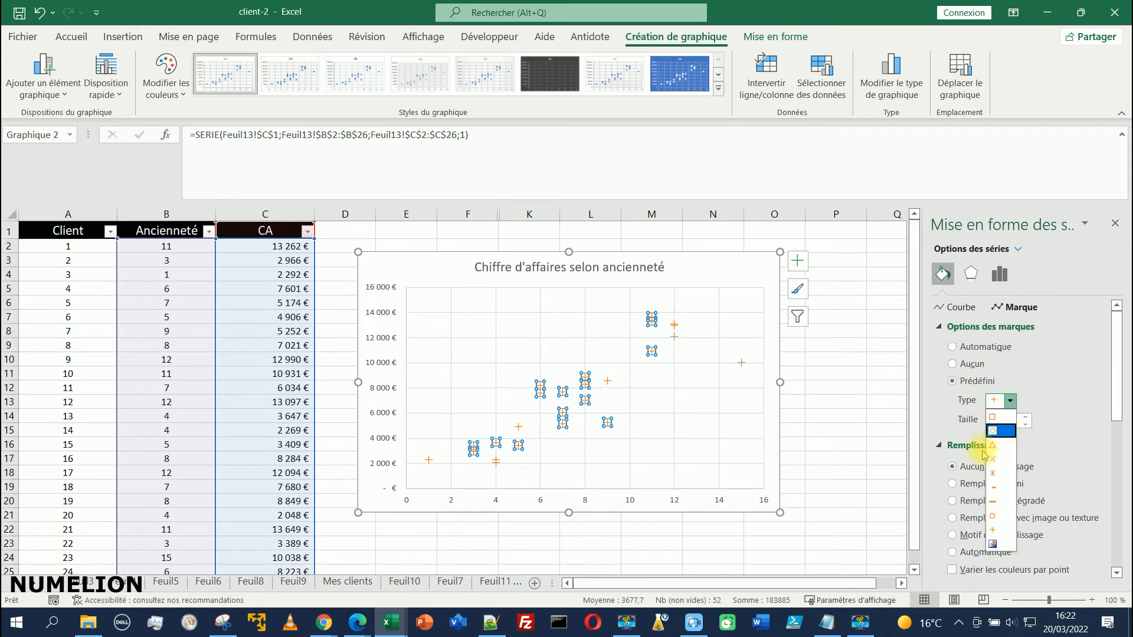
{"action": "left_click", "coordinate": [919, 369]}
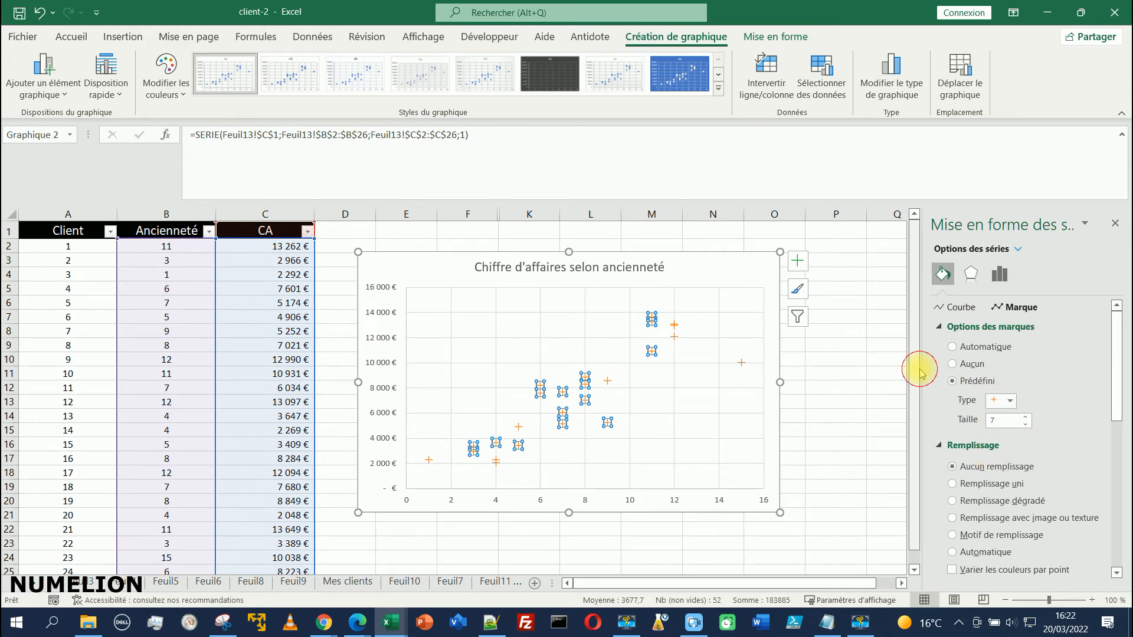
{"action": "left_click", "coordinate": [1010, 401]}
{"action": "left_click", "coordinate": [996, 534]}
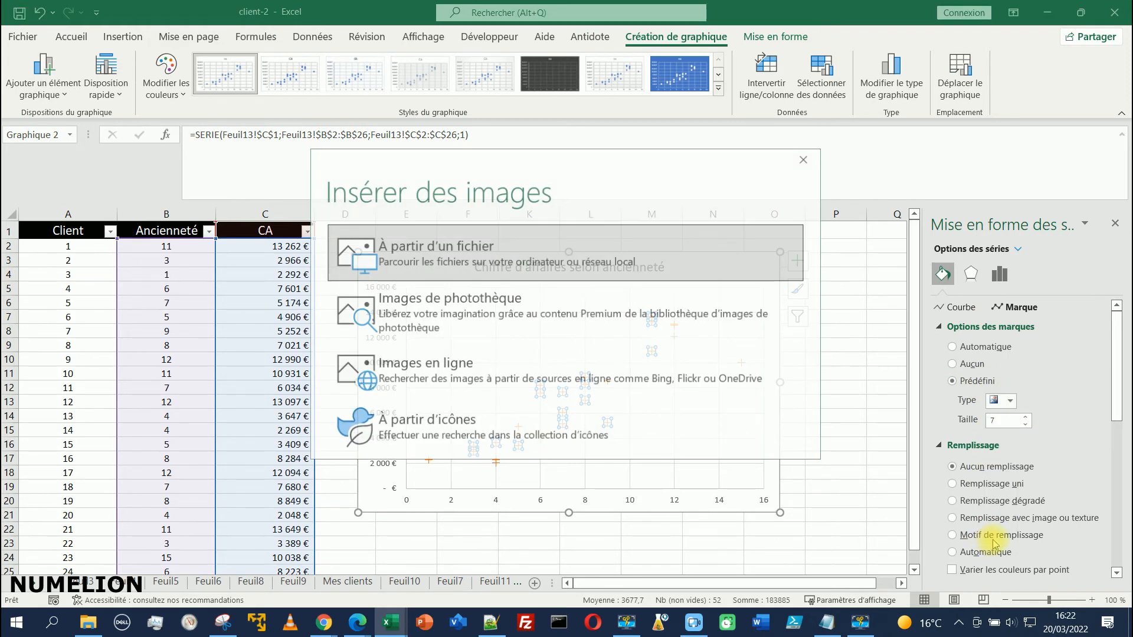
{"action": "left_click", "coordinate": [806, 158]}
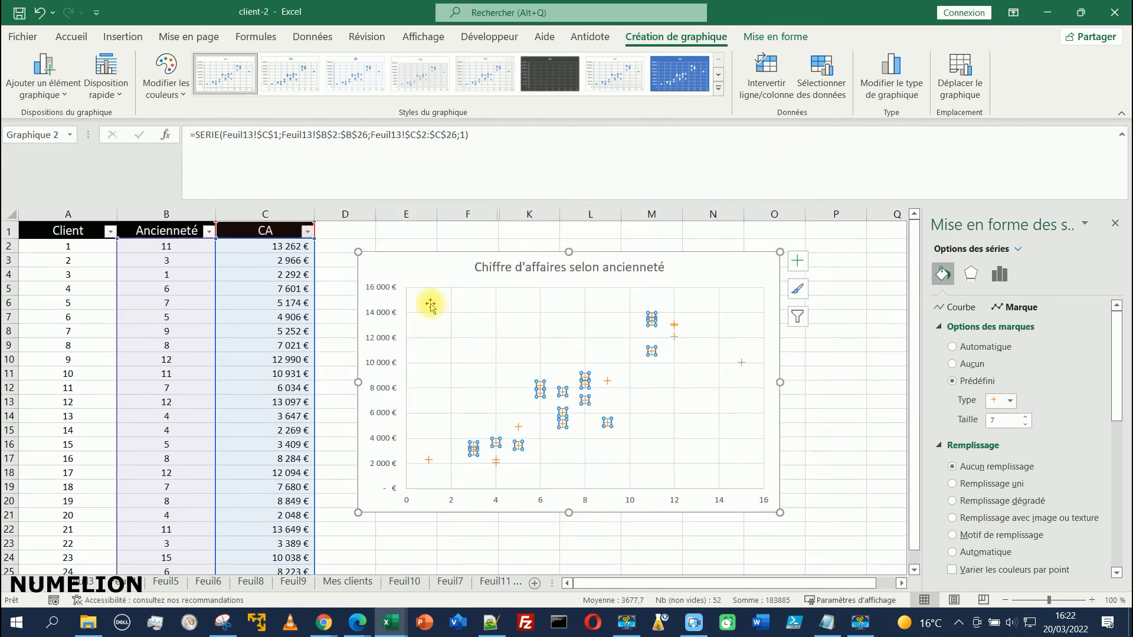
Close the formatting pane and add a linear trendline to the scatter chart
{"action": "left_click", "coordinate": [407, 272]}
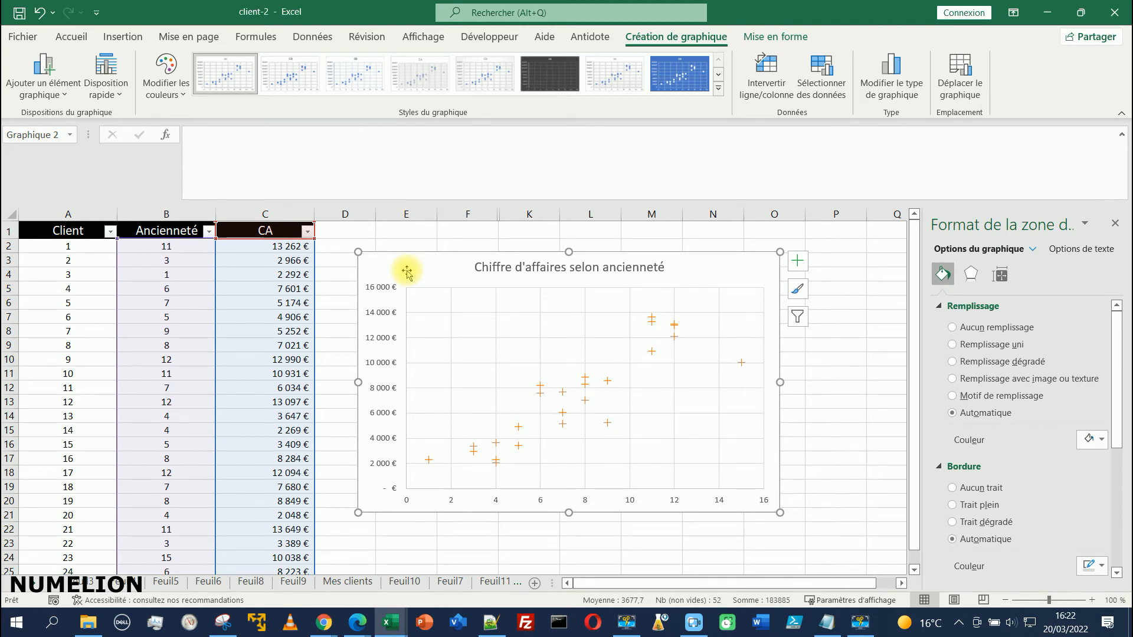
{"action": "left_click", "coordinate": [1115, 223]}
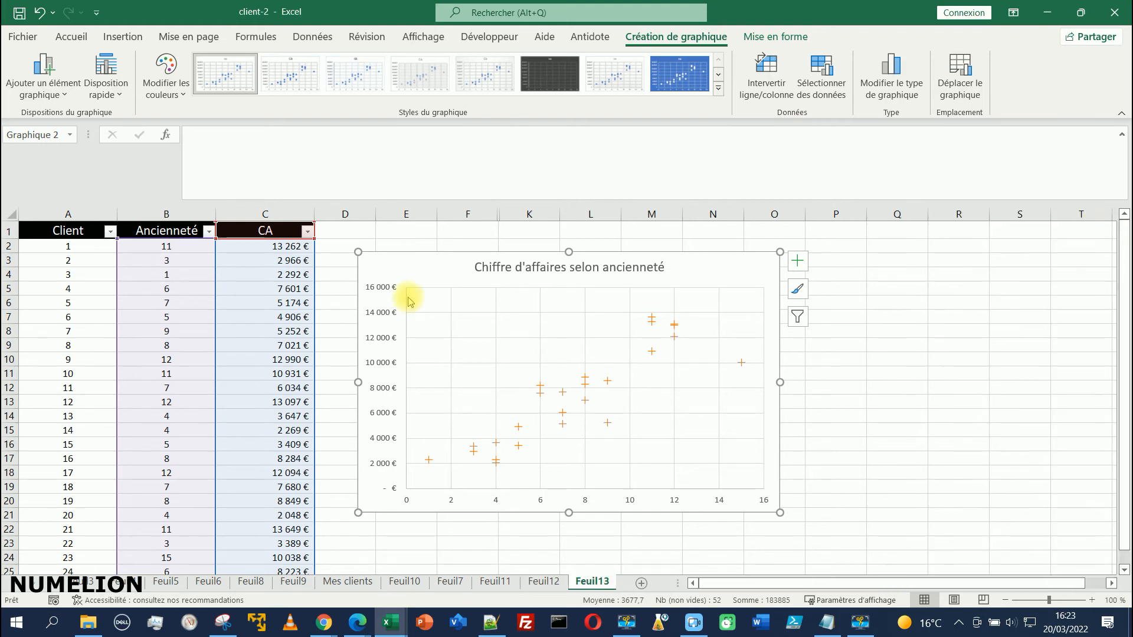
{"action": "left_click", "coordinate": [50, 83]}
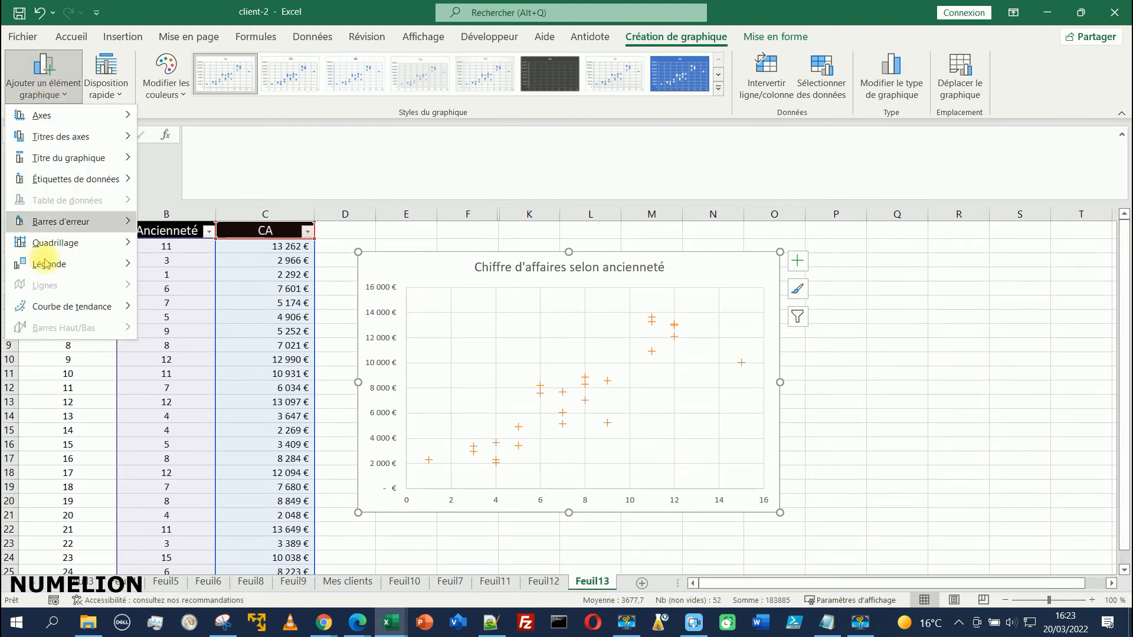
{"action": "mouse_move", "coordinate": [62, 312]}
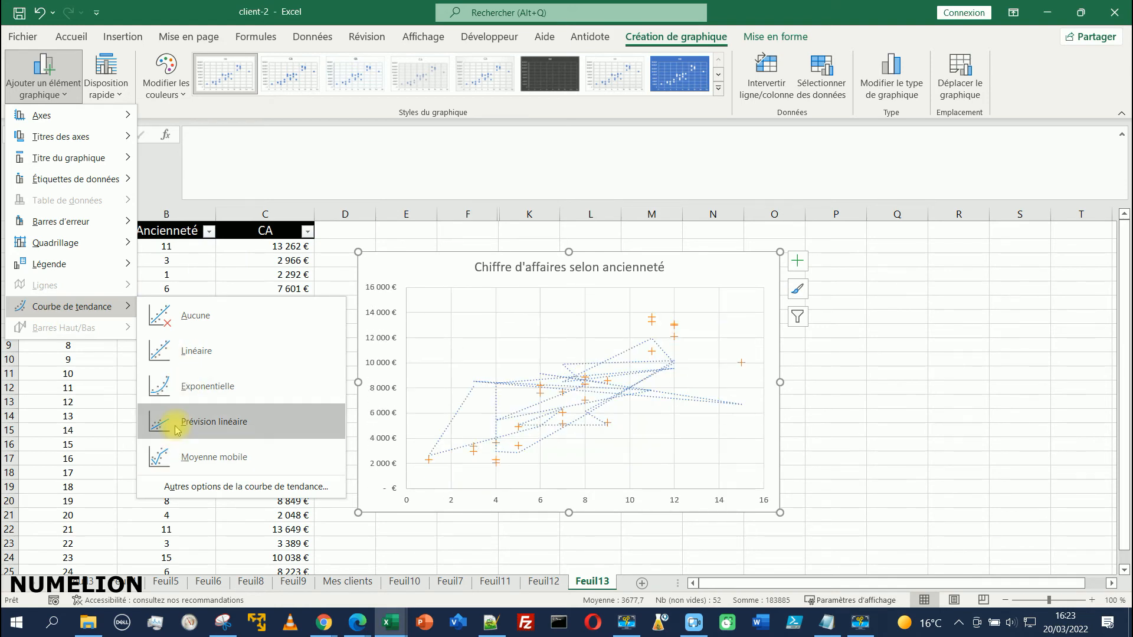
{"action": "left_click", "coordinate": [182, 349]}
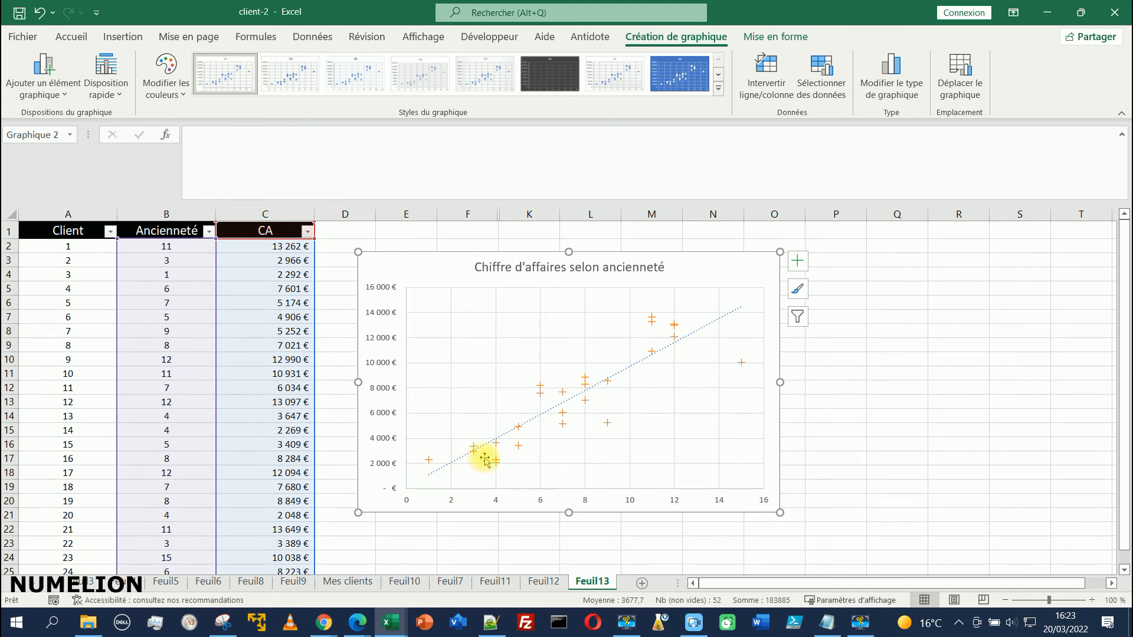
{"action": "mouse_move", "coordinate": [563, 432]}
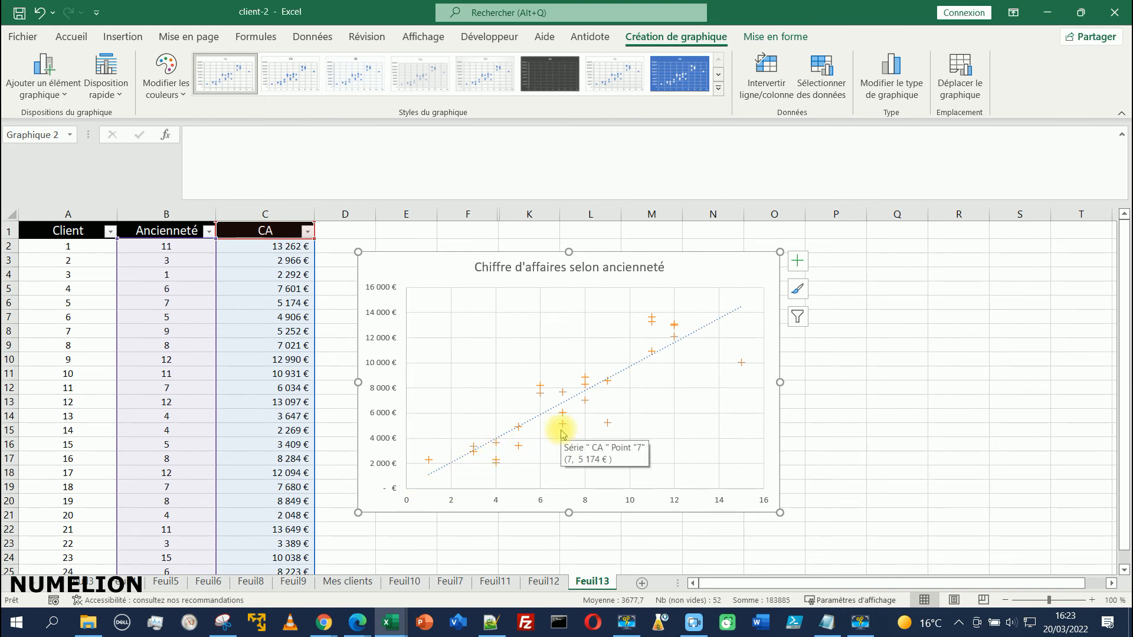